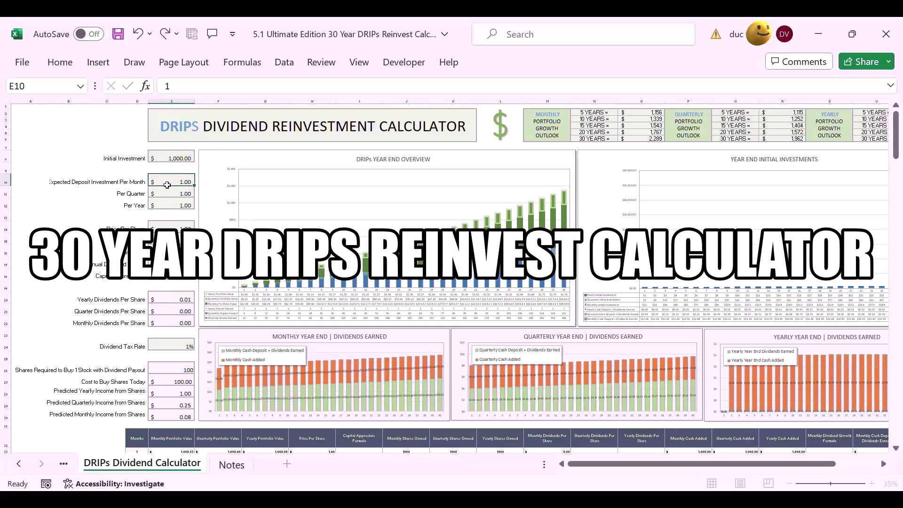
key(Return)
key(Return)
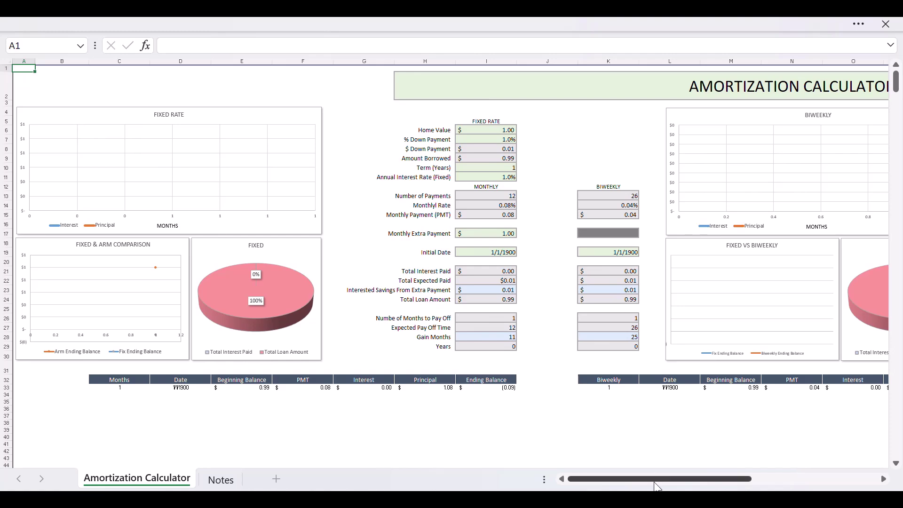
Step: Enter a $200,000 home value in I6 and a 20% down payment in I7
mouse_move(658, 479)
mouse_down()
mouse_move(695, 484)
mouse_move(599, 479)
mouse_up()
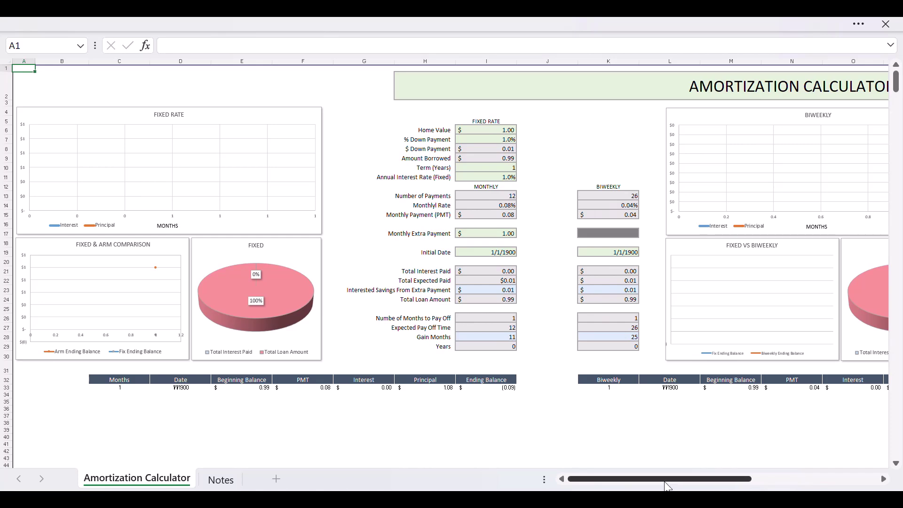
mouse_move(668, 478)
mouse_down()
mouse_move(691, 487)
mouse_move(669, 480)
mouse_up()
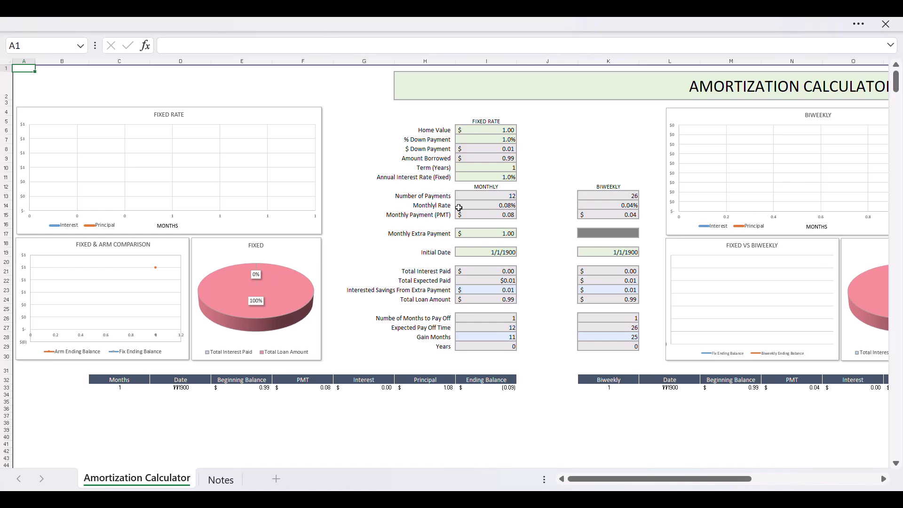
click(485, 135)
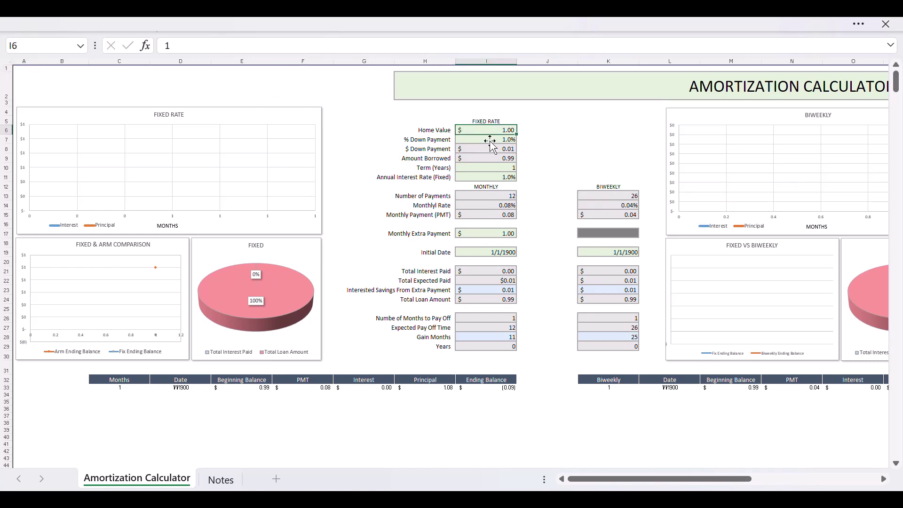
text(2)
text(00,)
text(000)
key(Return)
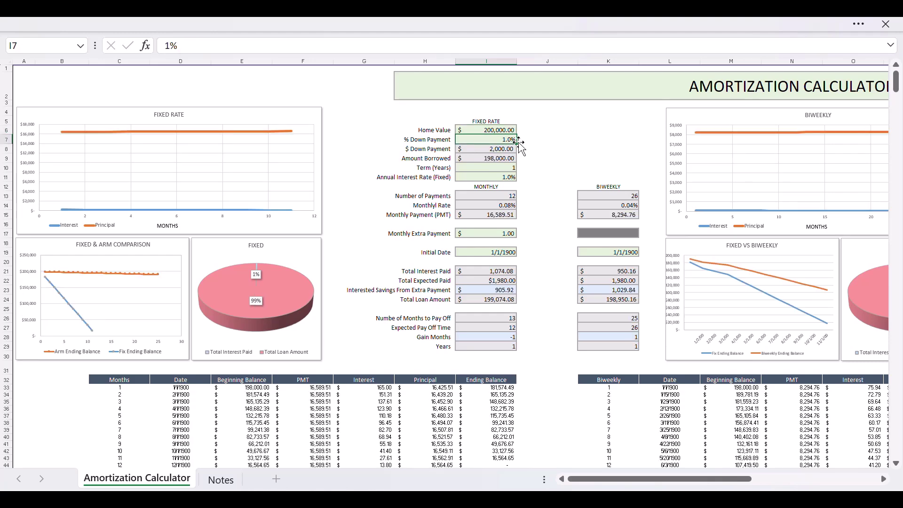
text(20)
key(Return)
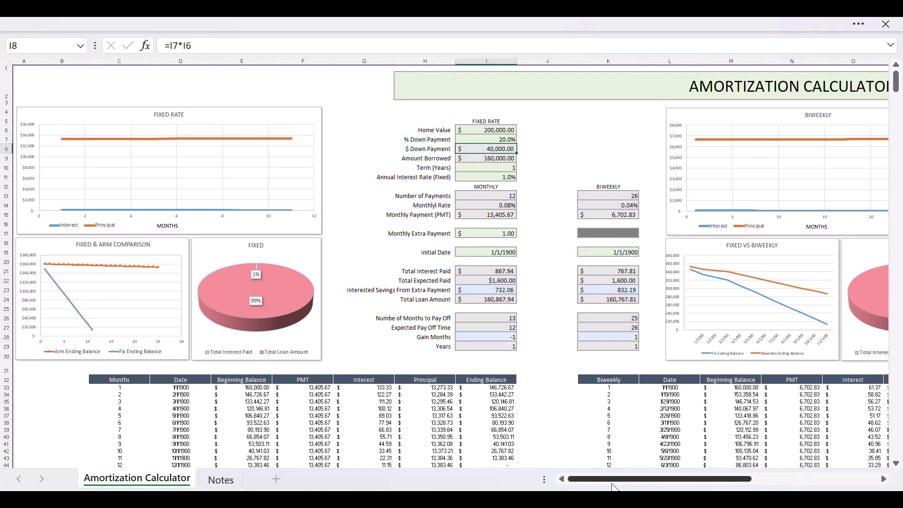
scroll(610, 485, right, 3)
scroll(688, 475, right, 2)
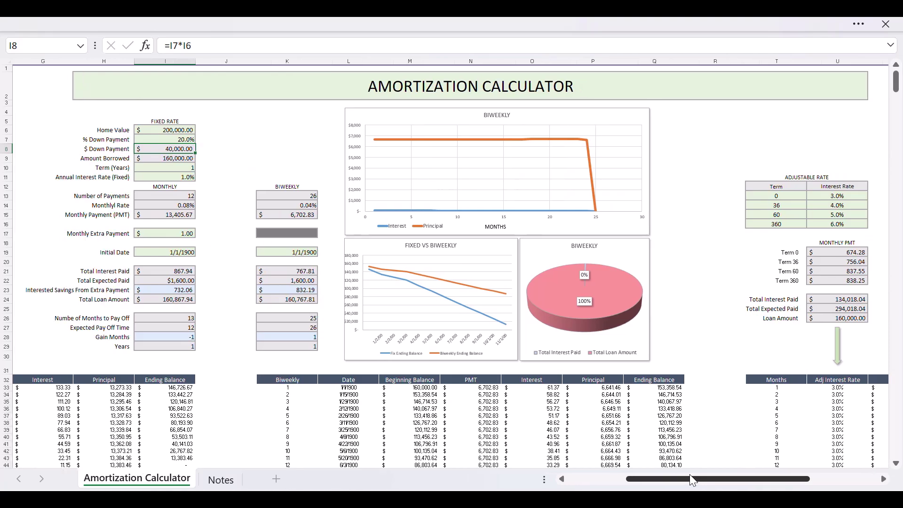
drag(696, 479, 777, 479)
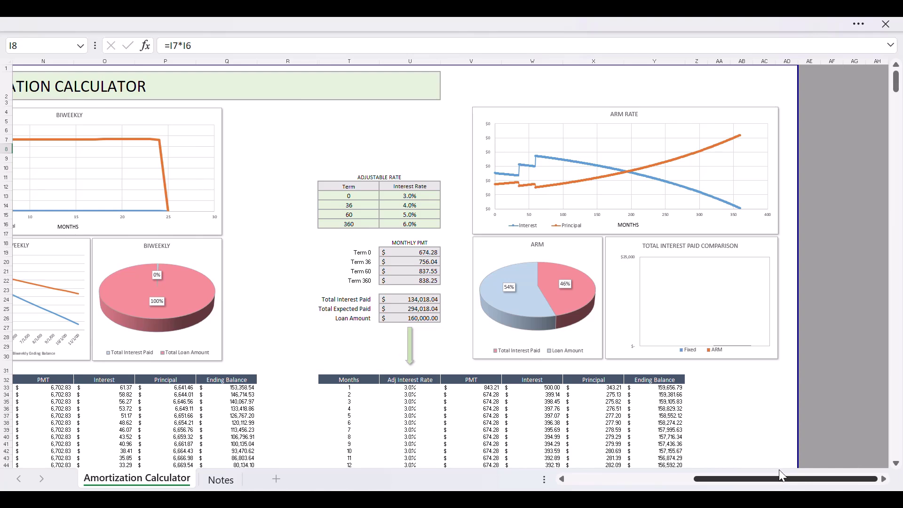
drag(781, 476, 665, 477)
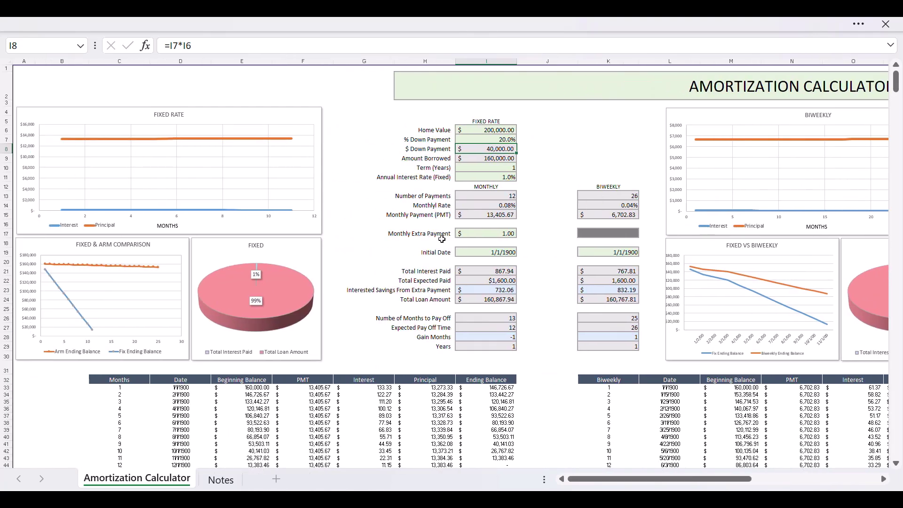
Step: Enter a 30-year term in I10 and a 7% annual rate in I11
click(480, 173)
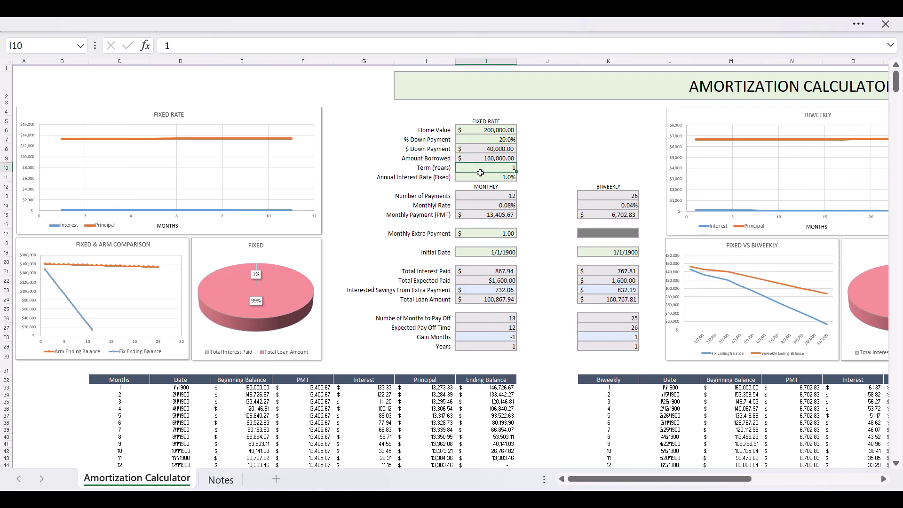
text(30)
key(Return)
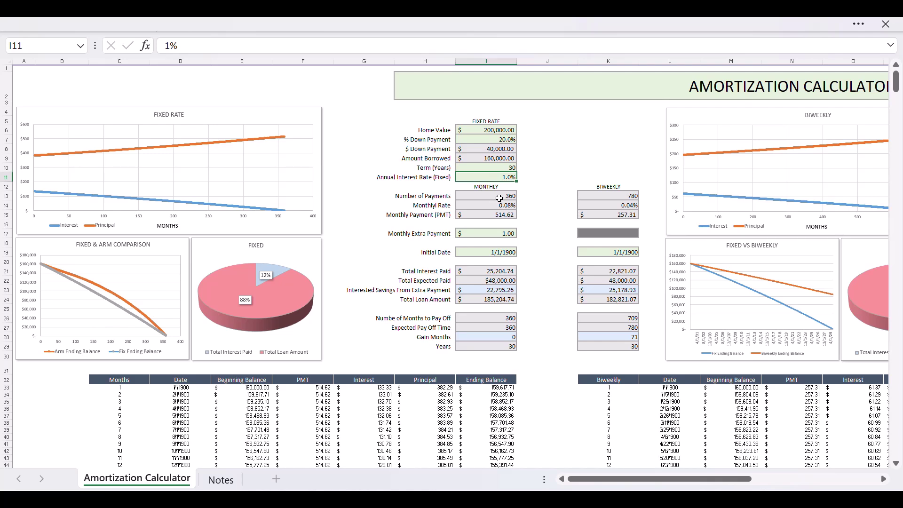
text(7.)
key(BackSpace)
key(Return)
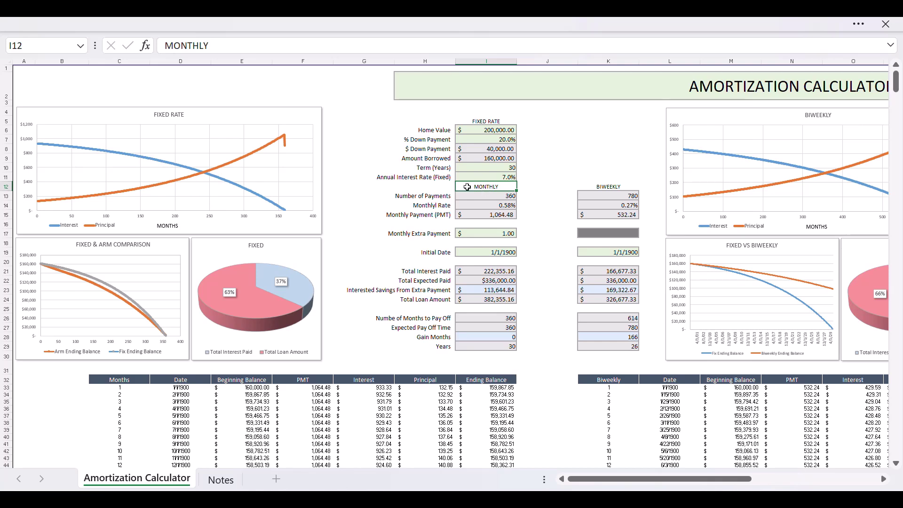
Step: Compare $100 and $200 monthly extra payments in I17, settling on $200
click(471, 233)
text(100)
key(Return)
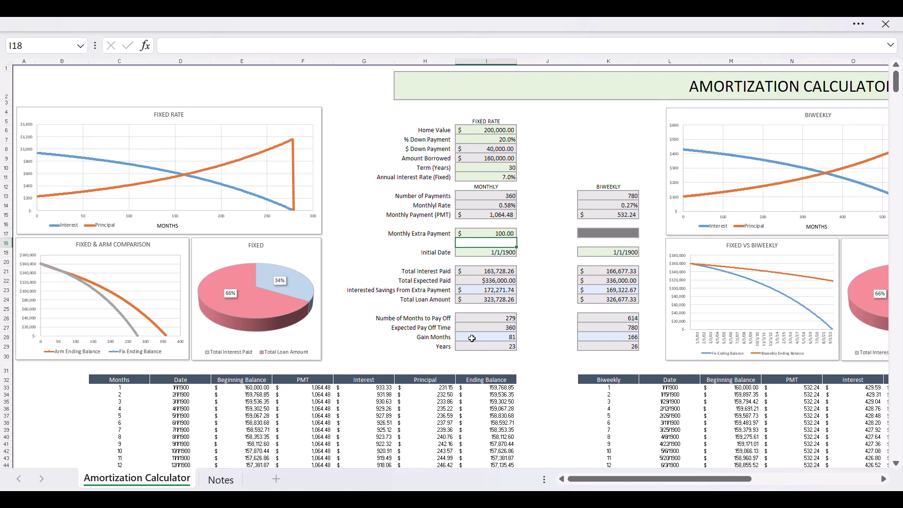
click(480, 234)
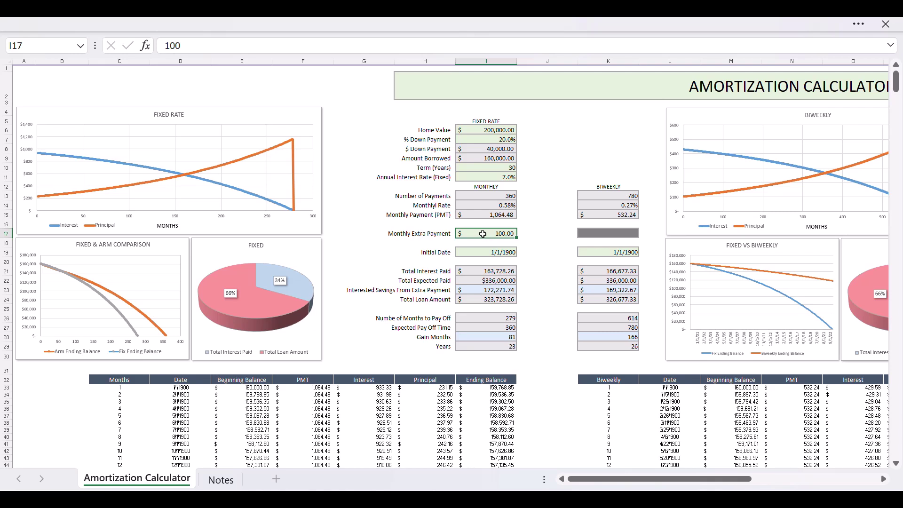
text(20)
text(0)
key(Return)
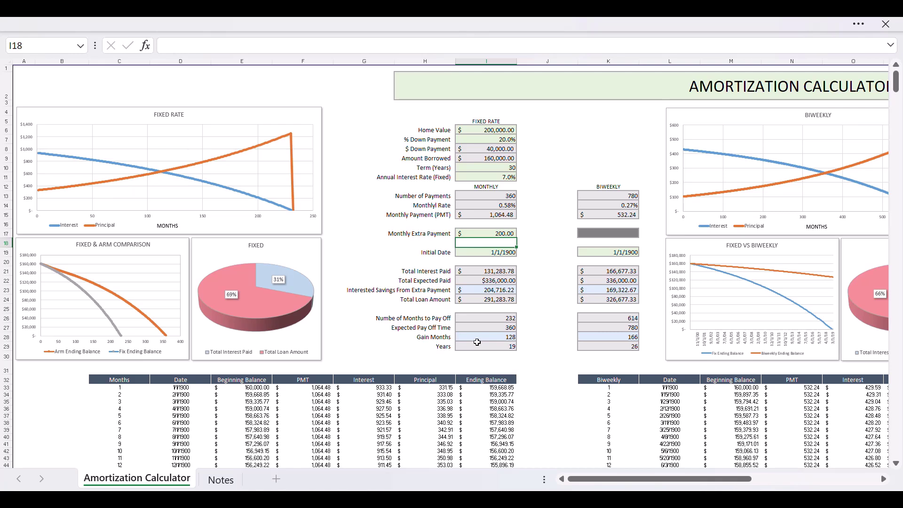
click(488, 236)
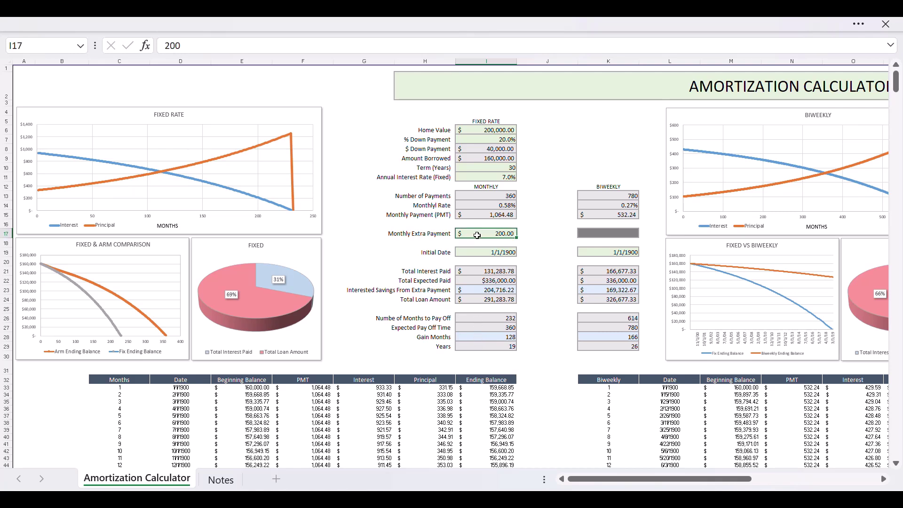
text(100)
key(Return)
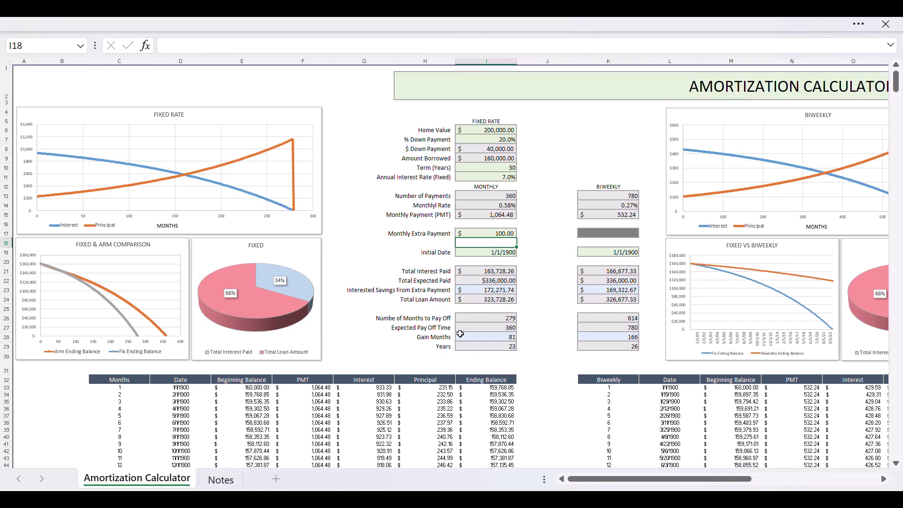
click(481, 234)
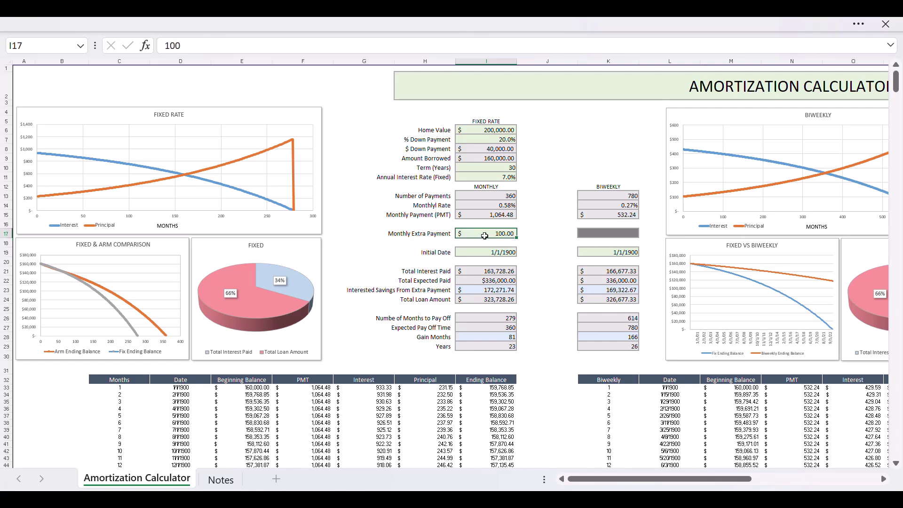
text(200)
key(Return)
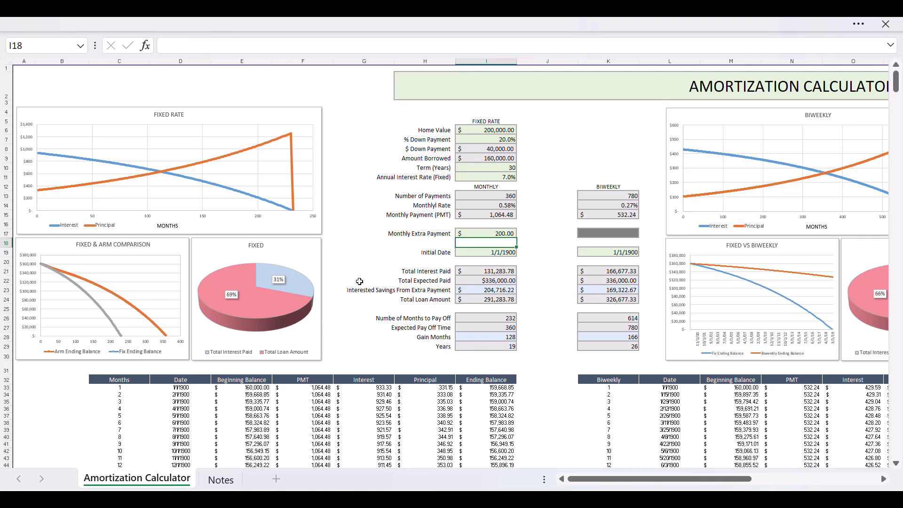
Step: Set both the fixed-rate and biweekly Initial Dates to today, 6/27/2024
drag(605, 483, 647, 489)
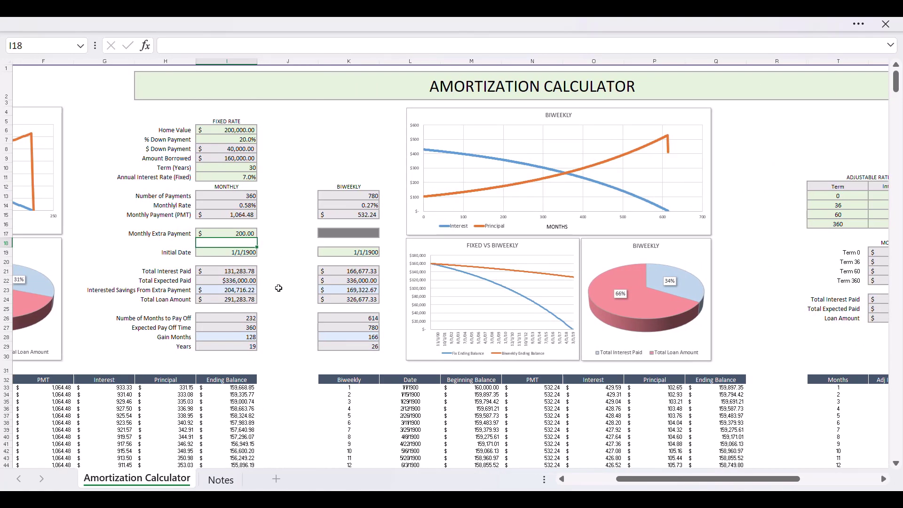
click(208, 255)
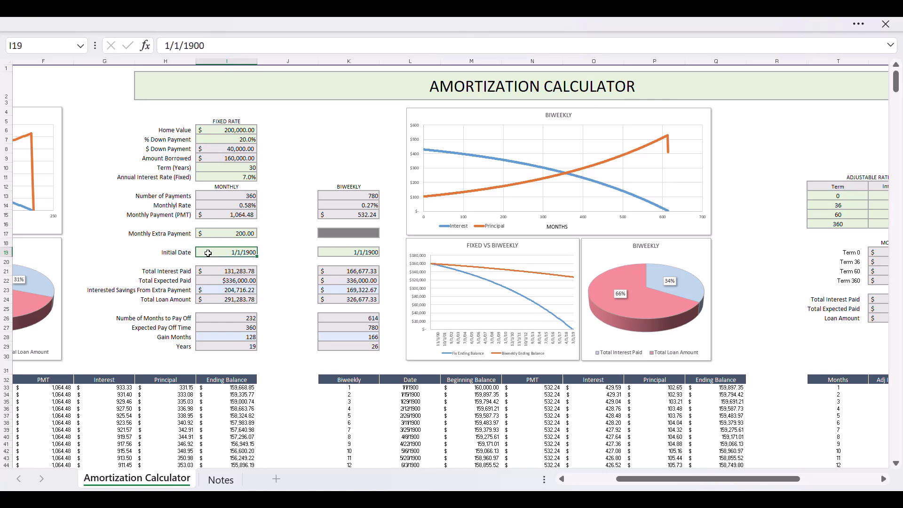
key(ctrl+semicolon)
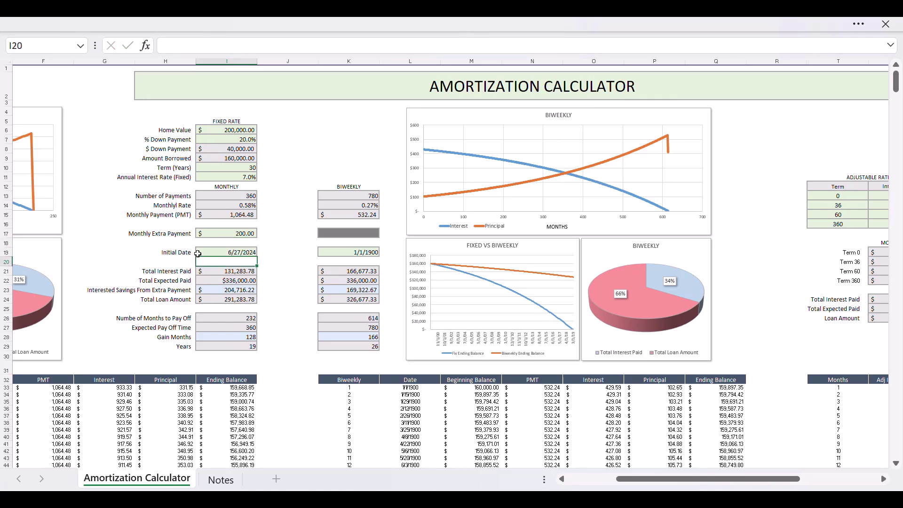
key(Return)
click(228, 257)
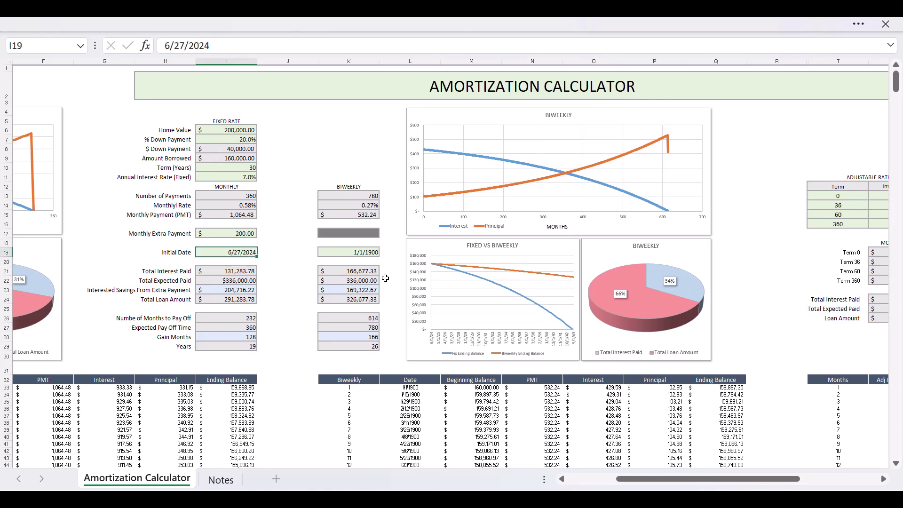
click(334, 254)
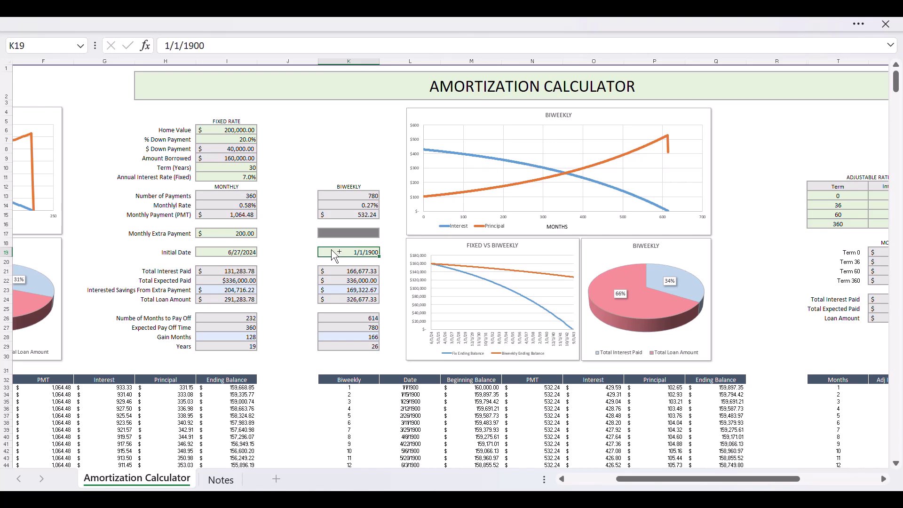
key(ctrl+semicolon)
key(Return)
Step: Return to the top of the calculator with its title and fixed-rate inputs
scroll(356, 350, down, 1)
scroll(356, 350, down, 2)
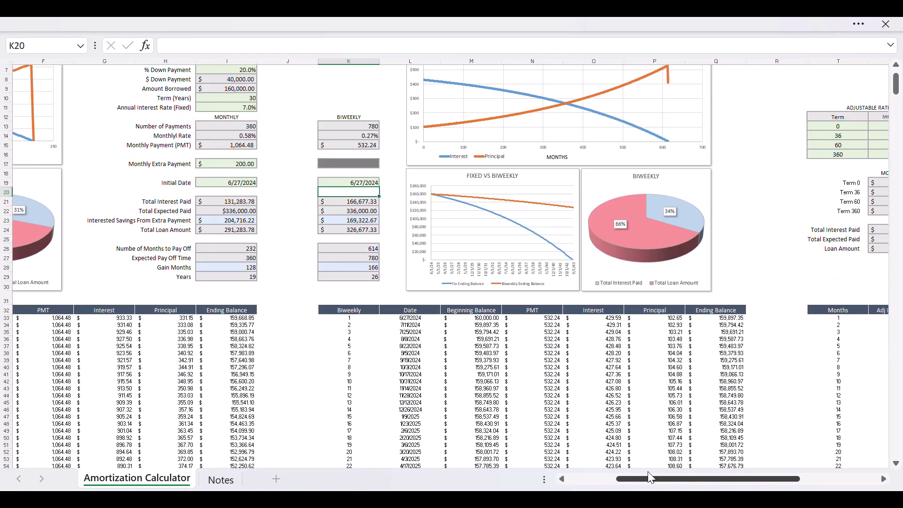
scroll(544, 343, down, 3)
click(467, 104)
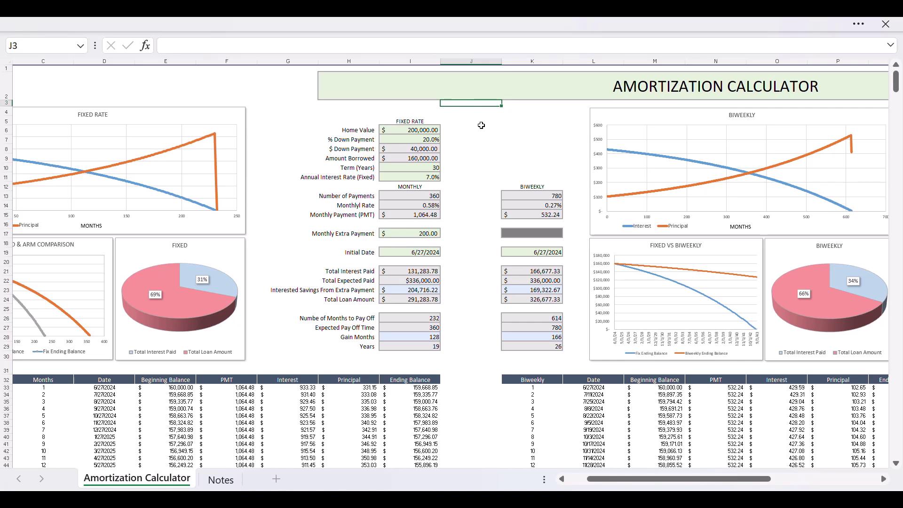
Step: Set the monthly extra payment to 0 and view the recalculated fixed-rate charts
click(400, 233)
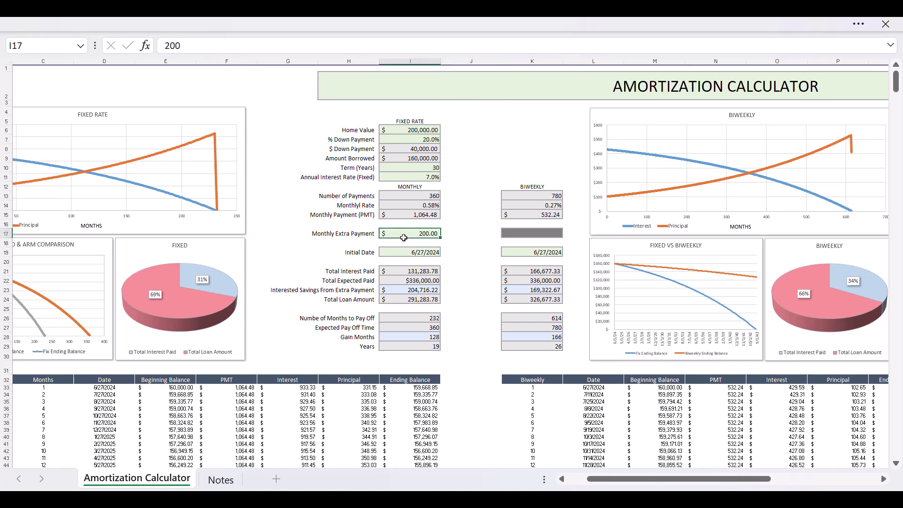
text(0)
key(Return)
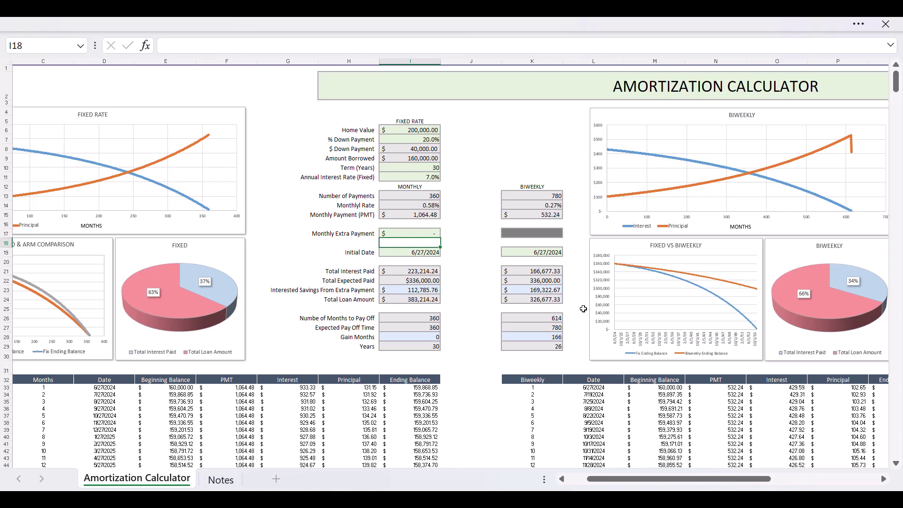
drag(661, 490, 649, 489)
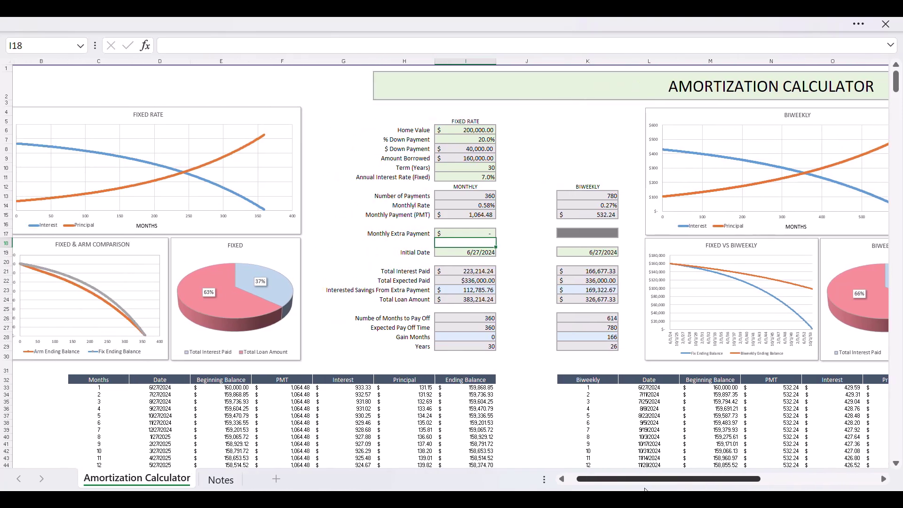
click(531, 161)
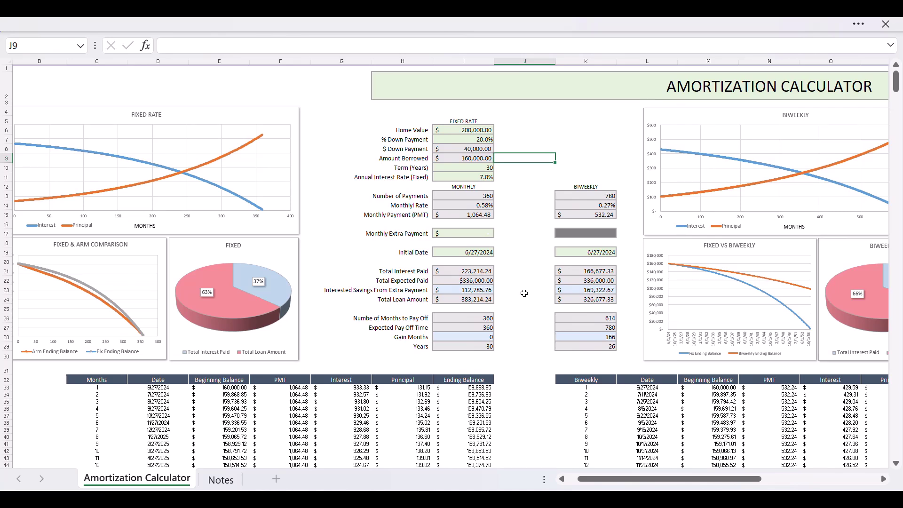
Step: Try a $100 extra payment, check the Years formula in I29, then clear it to zero
click(470, 235)
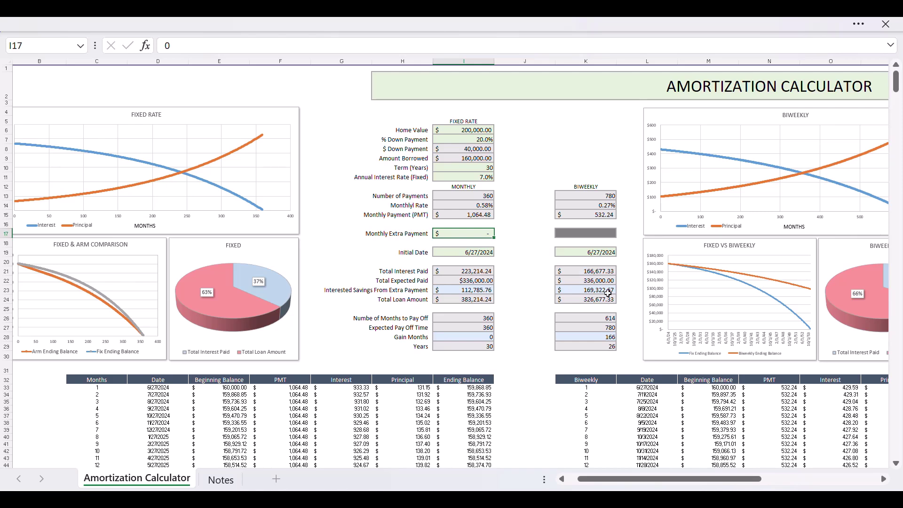
text(100)
key(Return)
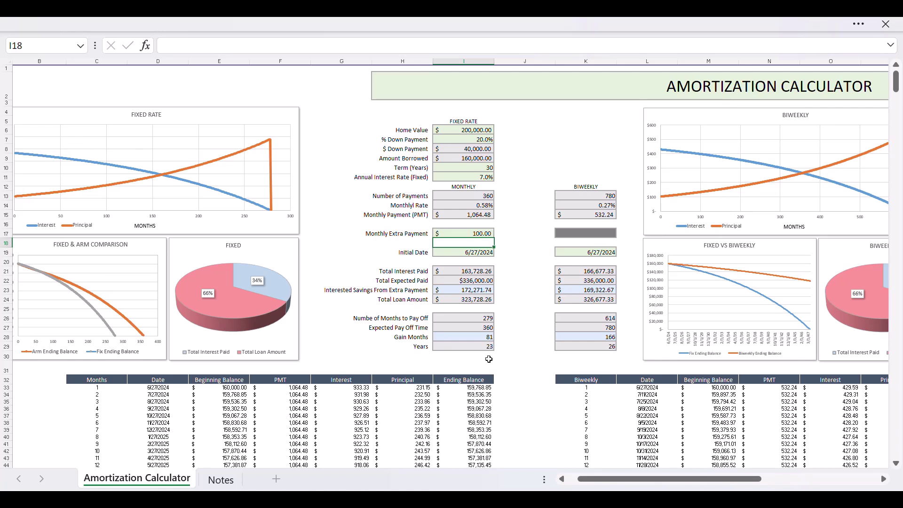
click(466, 348)
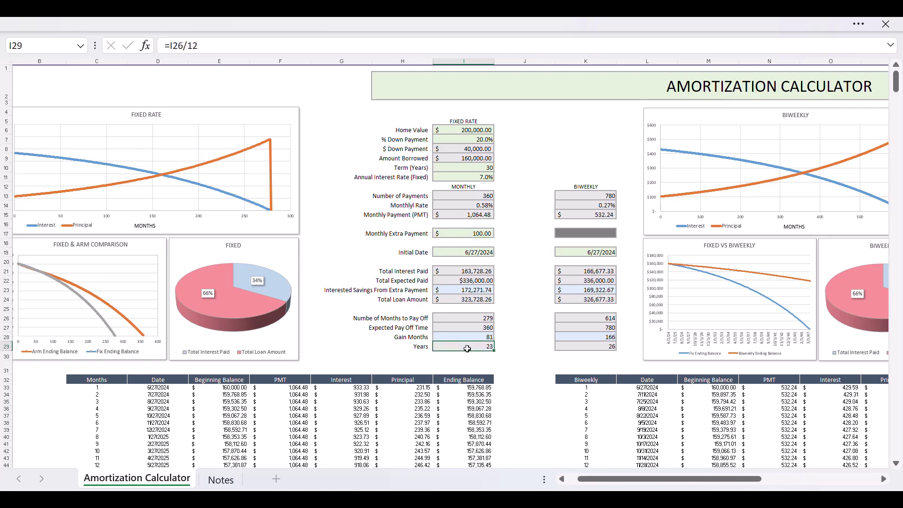
click(451, 236)
text(0)
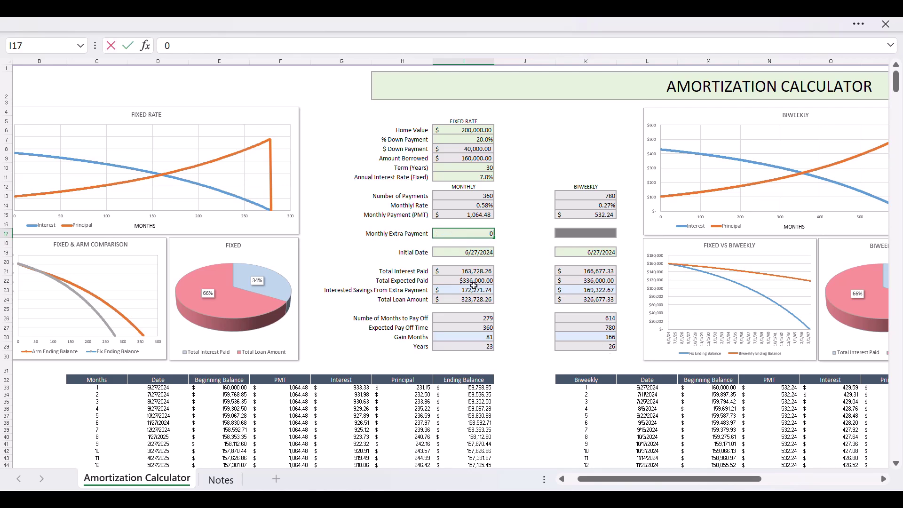
key(BackSpace)
key(Return)
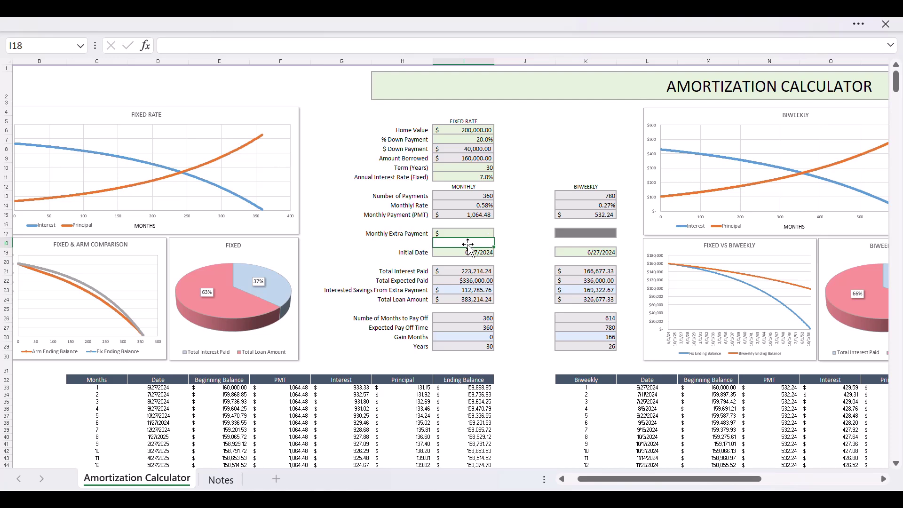
Step: Scroll through the amortization tables, return to the top, and move right to the ARM section
scroll(590, 301, down, 1)
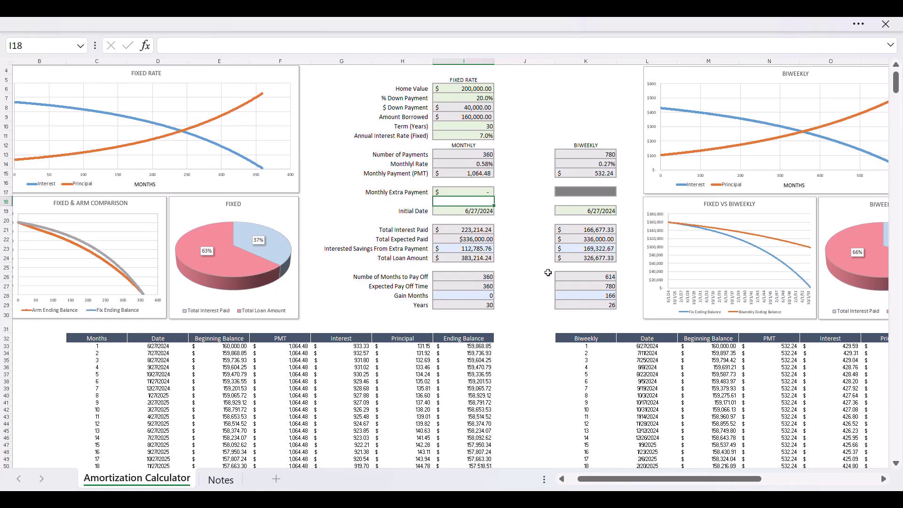
scroll(603, 432, down, 2)
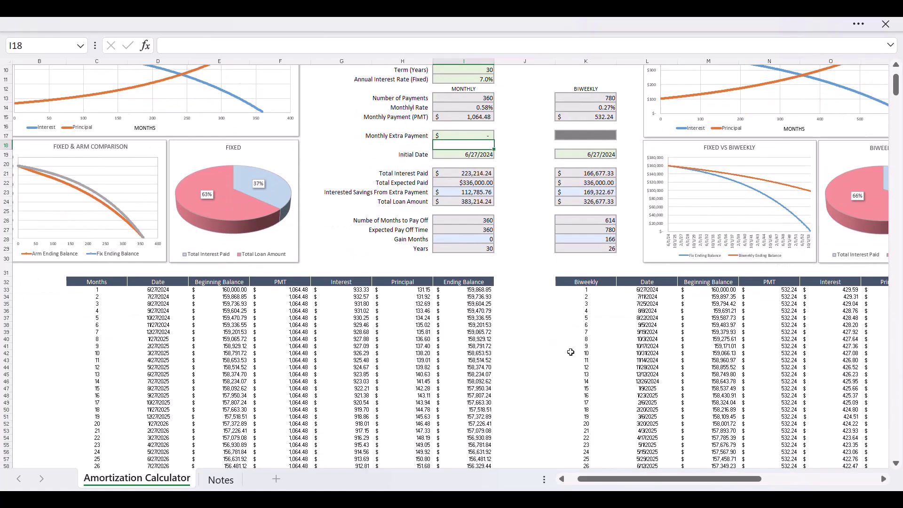
scroll(571, 353, down, 4)
scroll(564, 323, down, 4)
scroll(566, 316, down, 10)
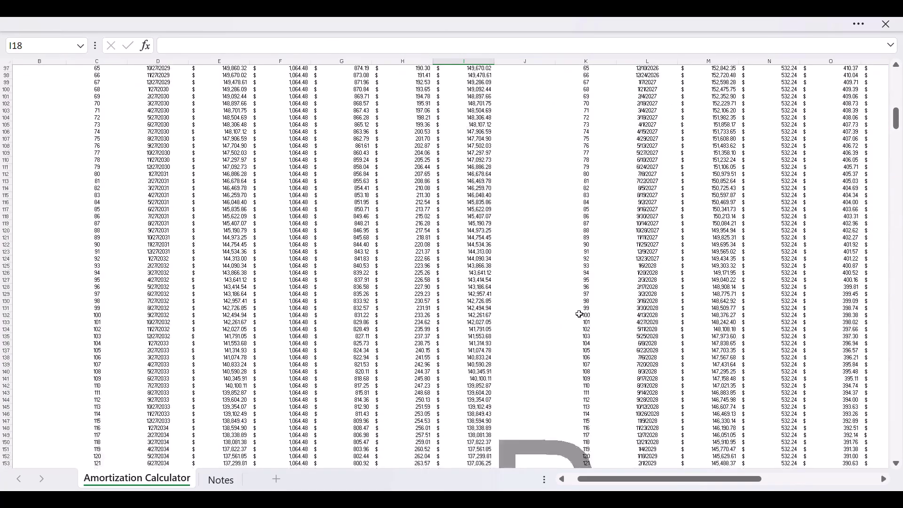
scroll(588, 320, down, 20)
drag(899, 146, 899, 234)
drag(898, 228, 900, 286)
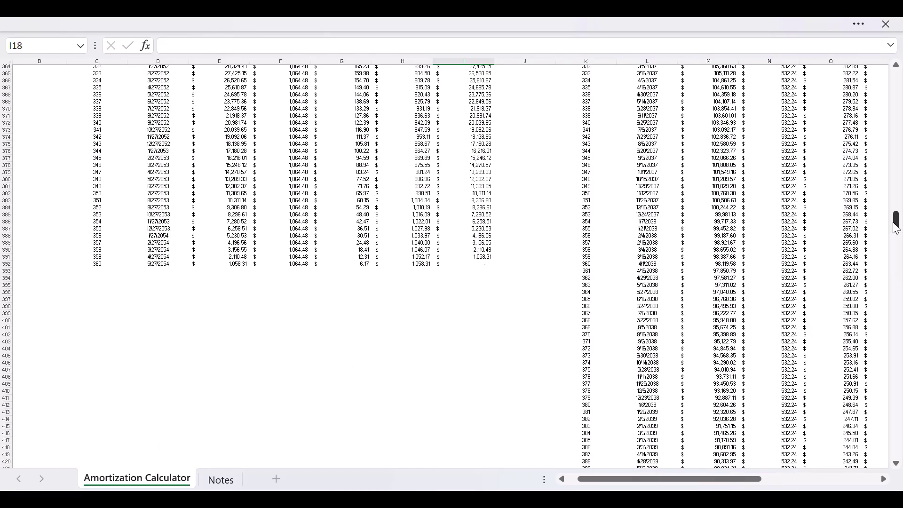
key(Page_Up)
key(Page_Up)
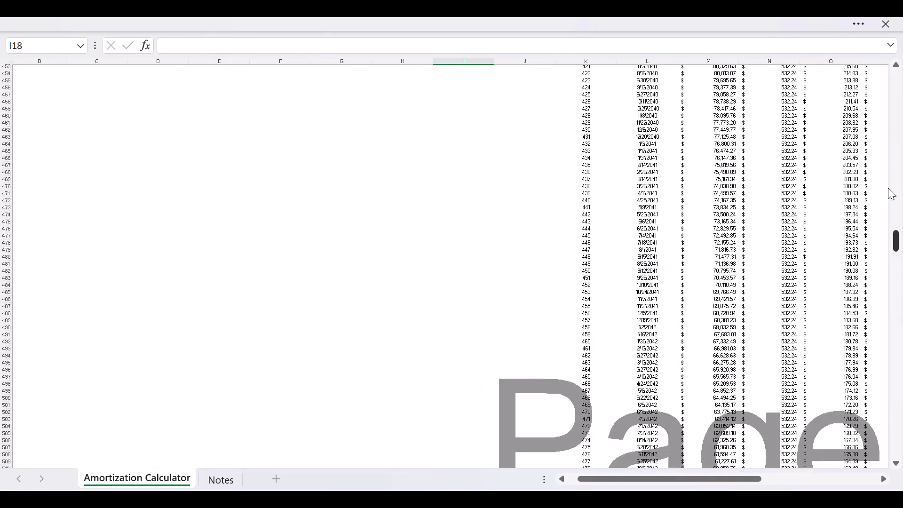
key(Page_Up)
key(Page_Up)
key(Page_Up)
key(Page_Up)
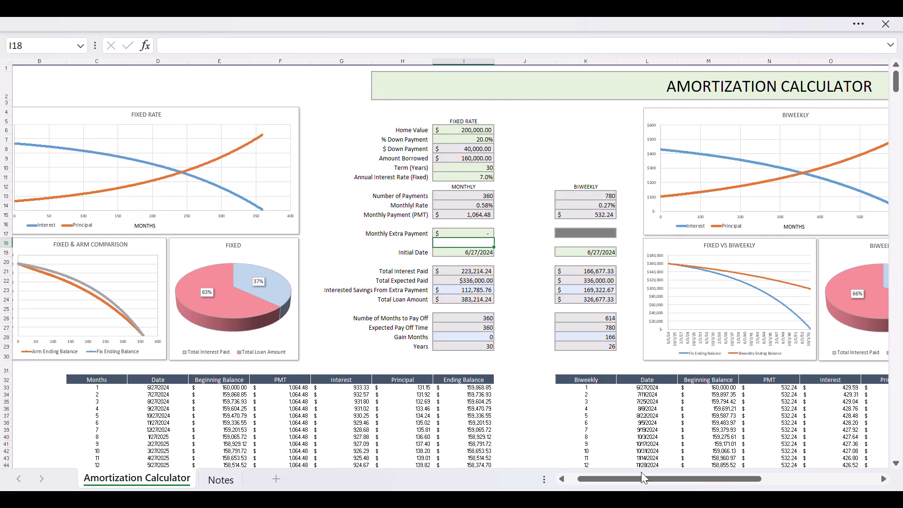
drag(642, 479, 751, 491)
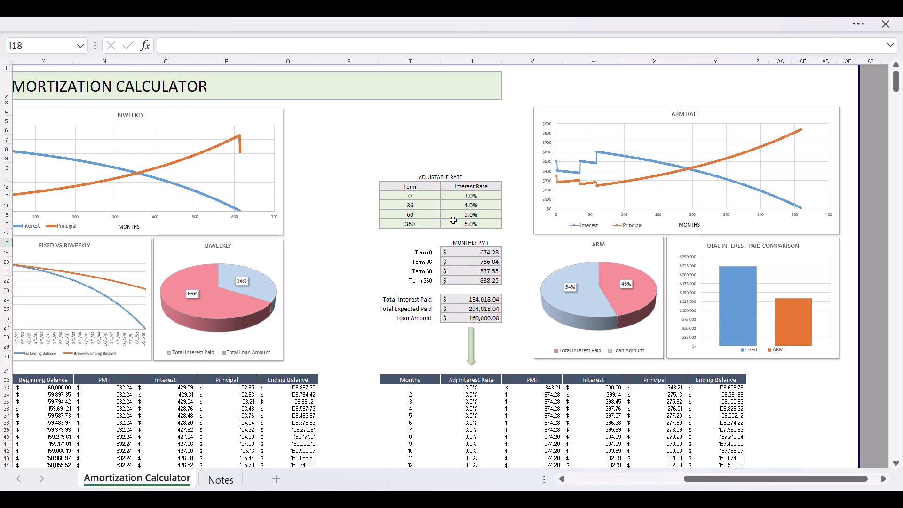
Step: Enter adjustable rates 4, 5, 6 and 7 in U13:U16 for terms 0, 36, 60 and 360
click(423, 198)
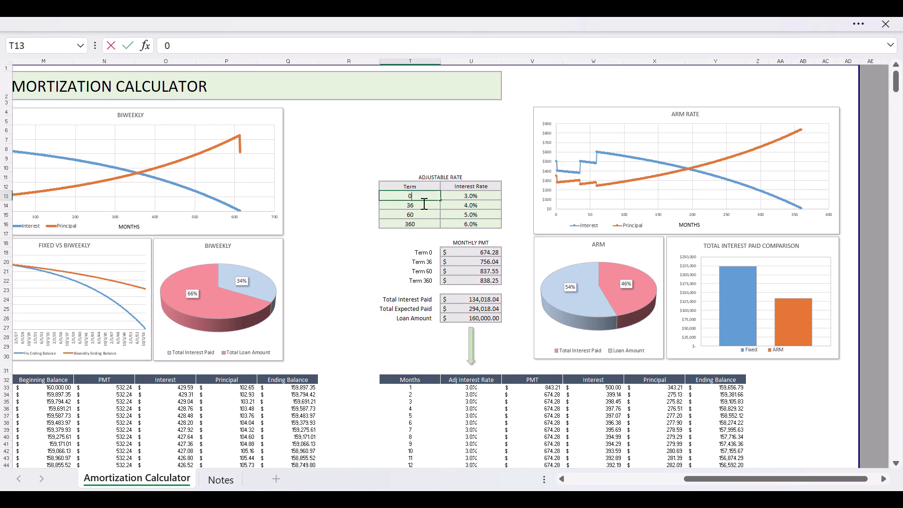
click(407, 208)
click(398, 217)
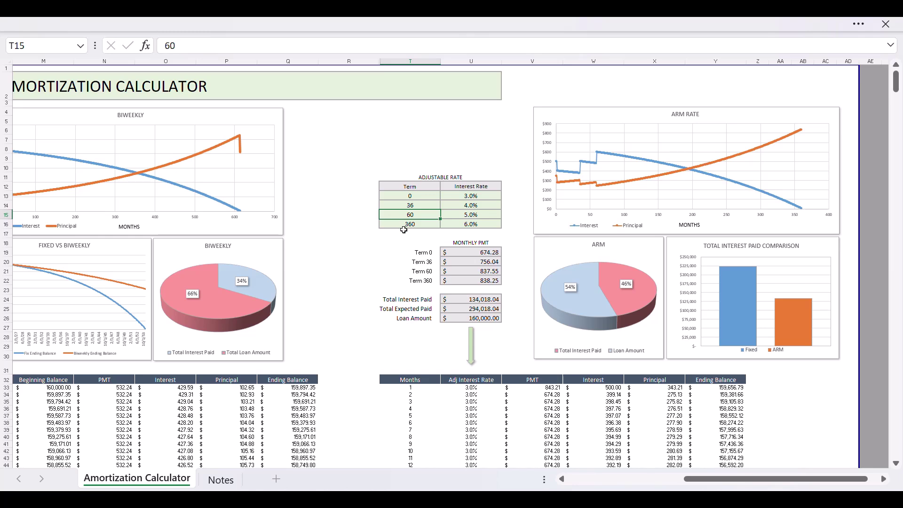
click(470, 197)
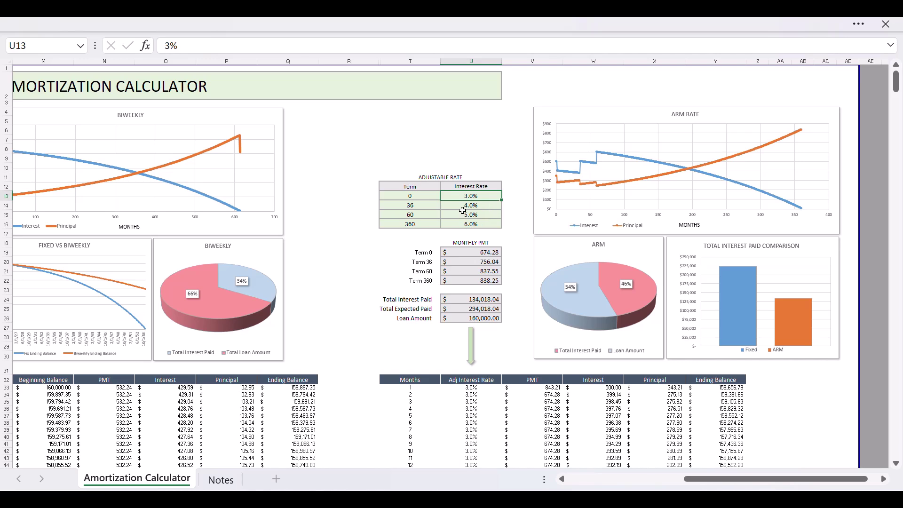
text(4)
key(Return)
text(5)
key(Return)
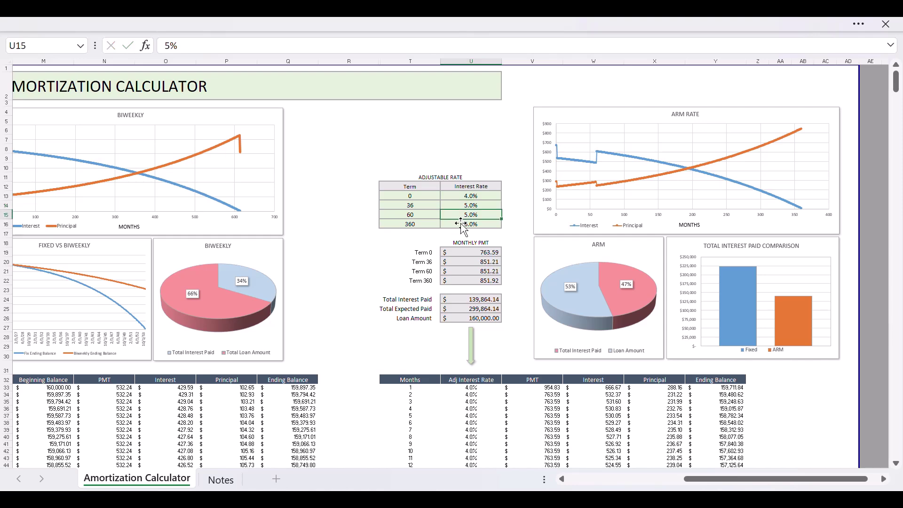
text(6)
key(Return)
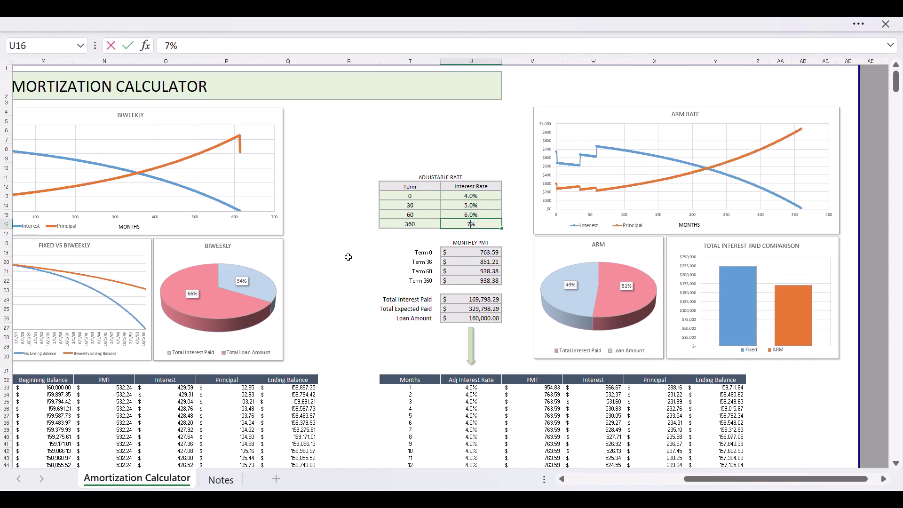
text(7)
click(348, 262)
Step: Scroll the ARM schedule and inspect the rate lookup formula at several months, including month 75
scroll(711, 334, down, 1)
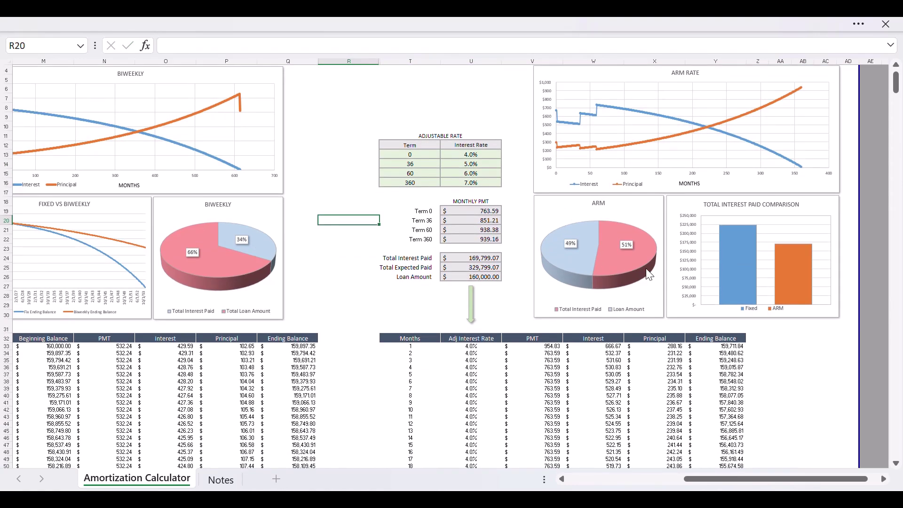
scroll(527, 284, down, 2)
scroll(588, 348, down, 3)
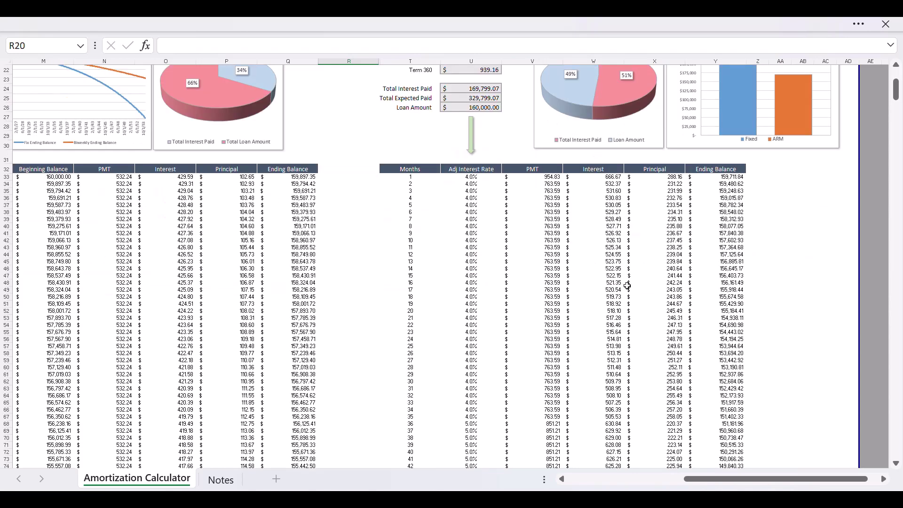
scroll(470, 231, up, 3)
scroll(471, 315, down, 10)
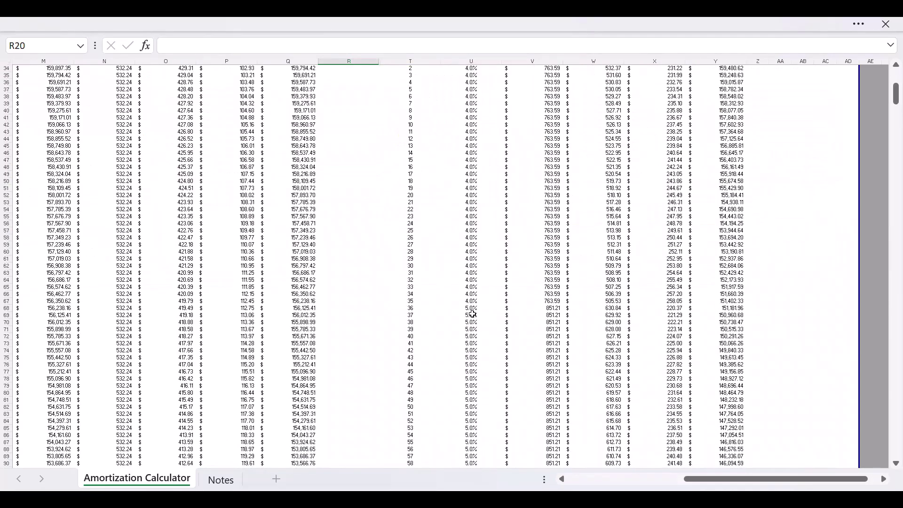
scroll(470, 313, down, 1)
click(465, 244)
scroll(461, 287, down, 1)
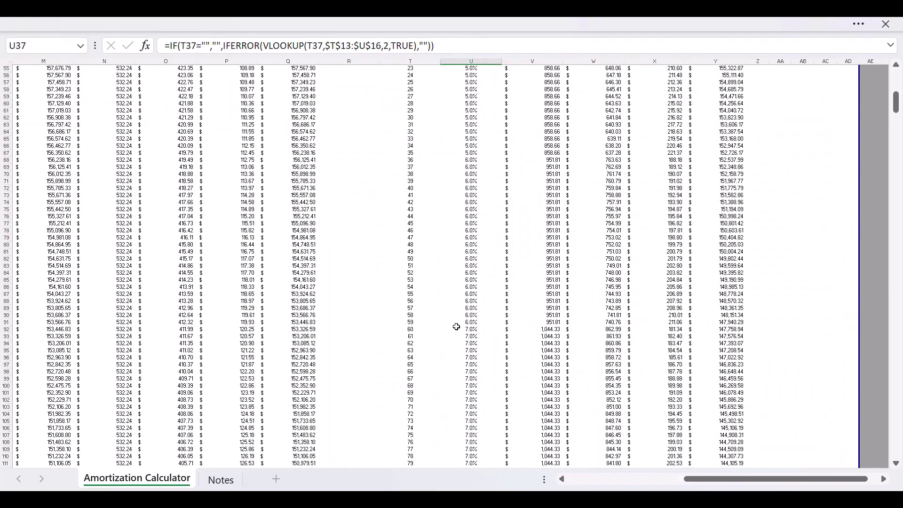
click(458, 197)
scroll(470, 282, down, 7)
click(470, 288)
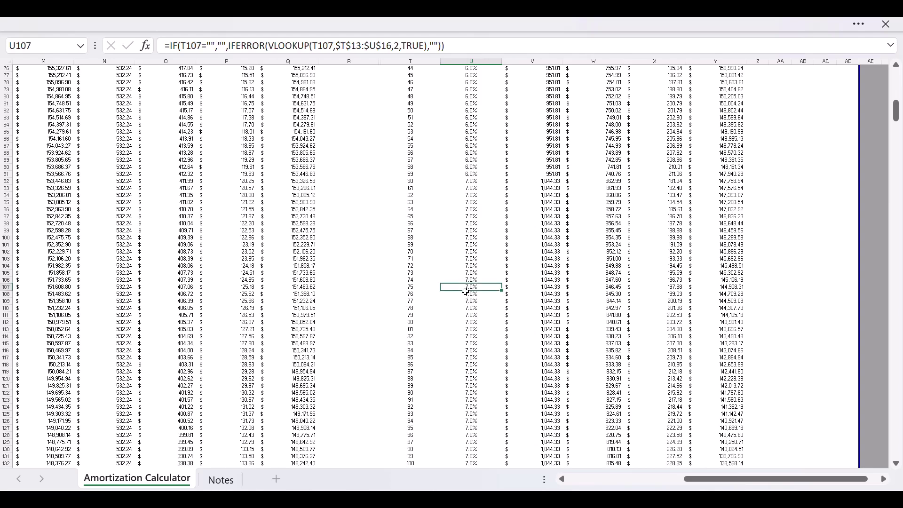
Step: Scroll back up to the adjustable rate table and select its first term
scroll(466, 301, down, 5)
scroll(466, 311, down, 10)
scroll(468, 330, down, 10)
scroll(461, 381, down, 10)
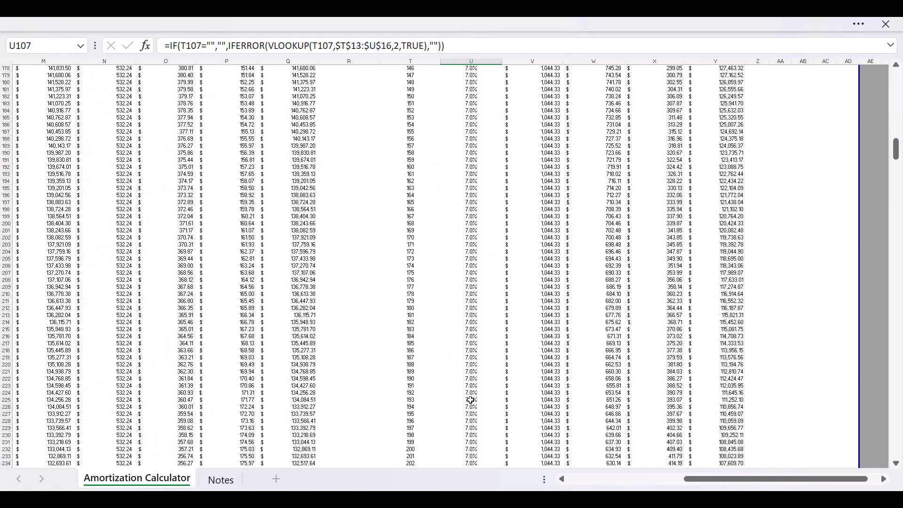
scroll(470, 397, down, 10)
mouse_move(896, 173)
mouse_down()
mouse_move(896, 217)
mouse_move(896, 78)
mouse_up()
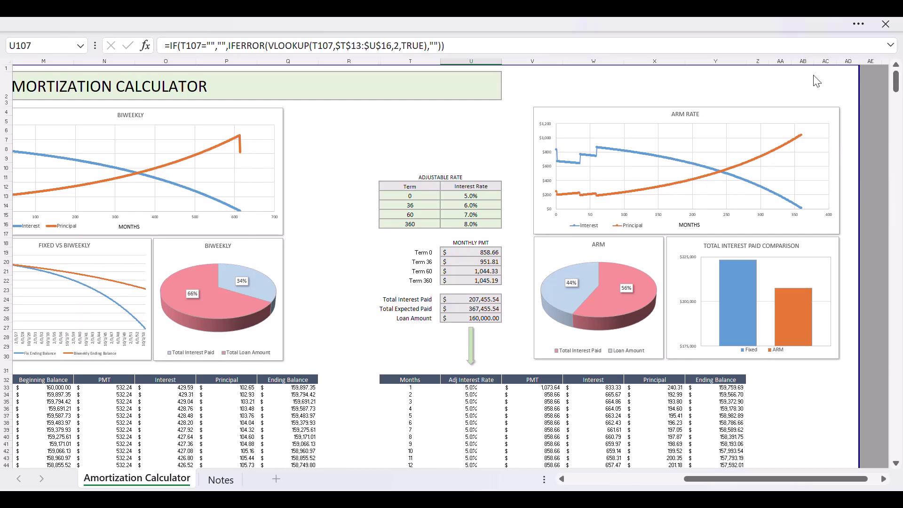
click(398, 197)
scroll(400, 235, down, 2)
Step: Scroll across the whole dashboard to review the fixed, biweekly and ARM sections
scroll(402, 254, down, 2)
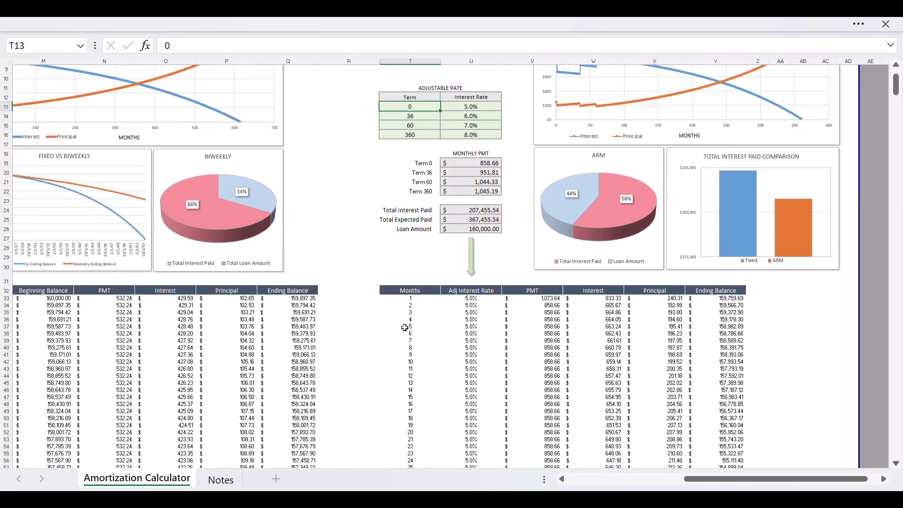
scroll(430, 335, up, 2)
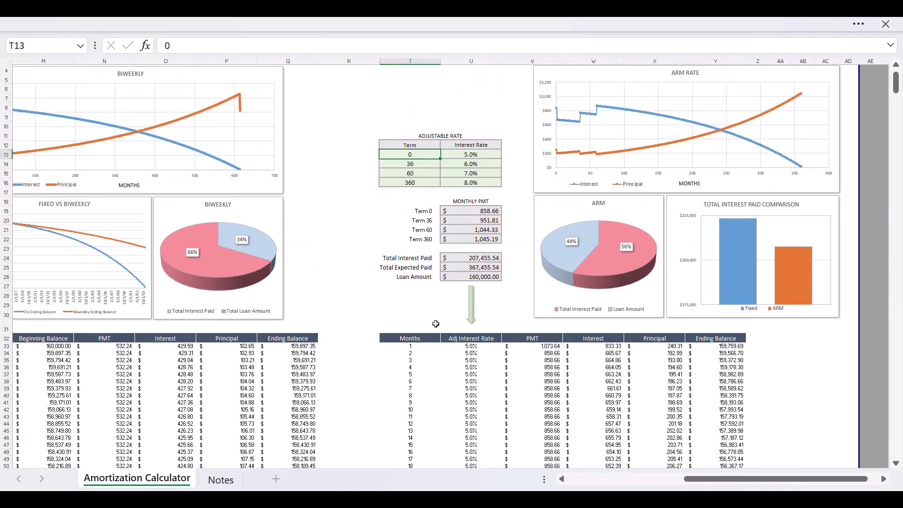
scroll(445, 330, up, 2)
drag(766, 479, 652, 479)
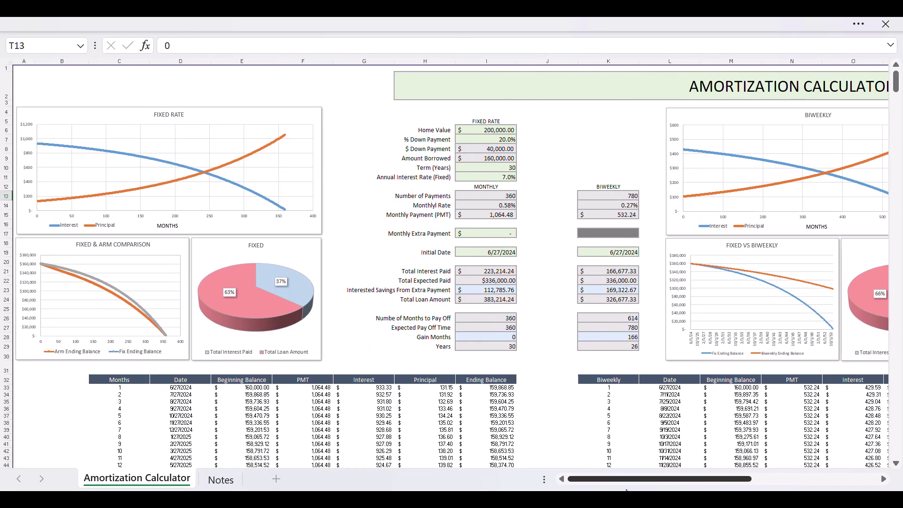
mouse_move(623, 491)
mouse_down()
mouse_move(641, 491)
mouse_move(586, 490)
mouse_move(791, 486)
mouse_move(676, 485)
mouse_up()
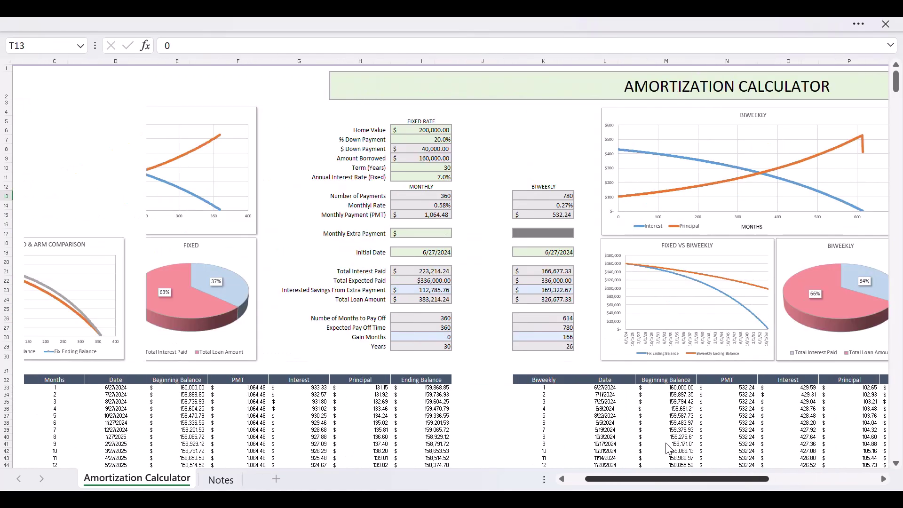
drag(598, 478, 588, 479)
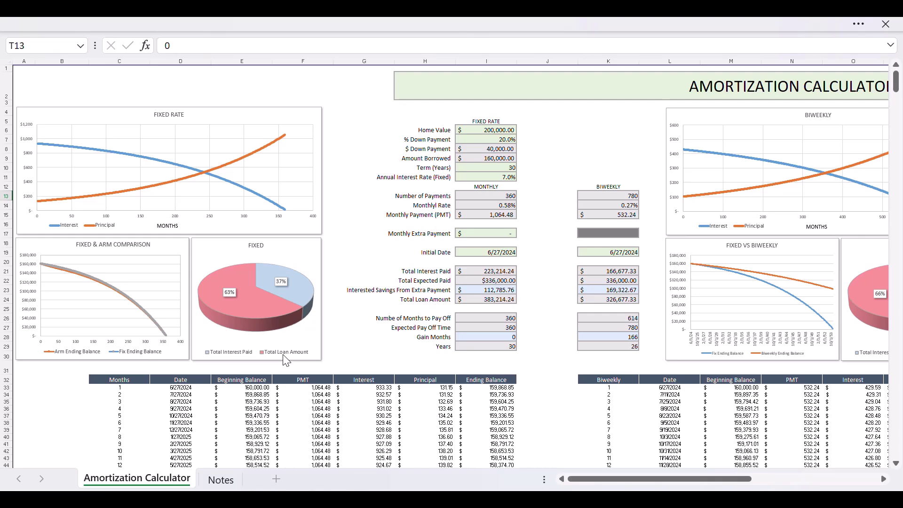
scroll(412, 346, right, 2)
scroll(412, 347, right, 5)
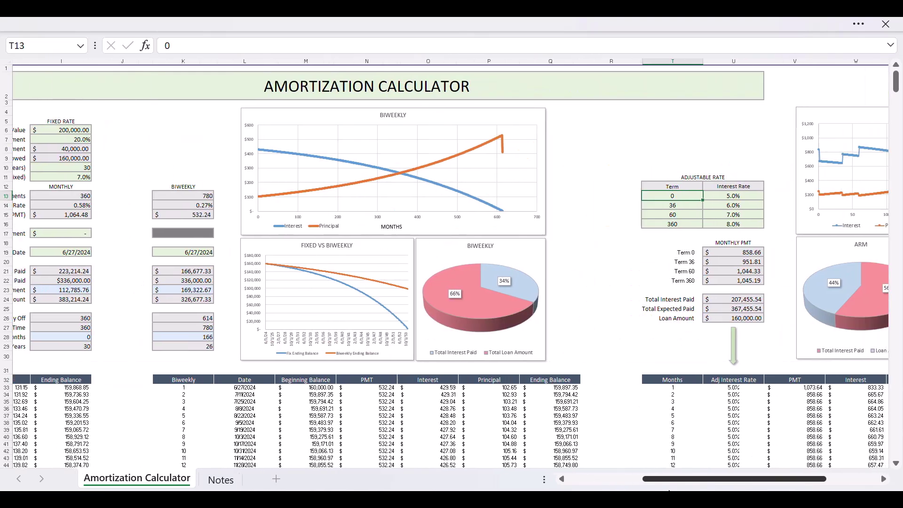
scroll(412, 347, right, 3)
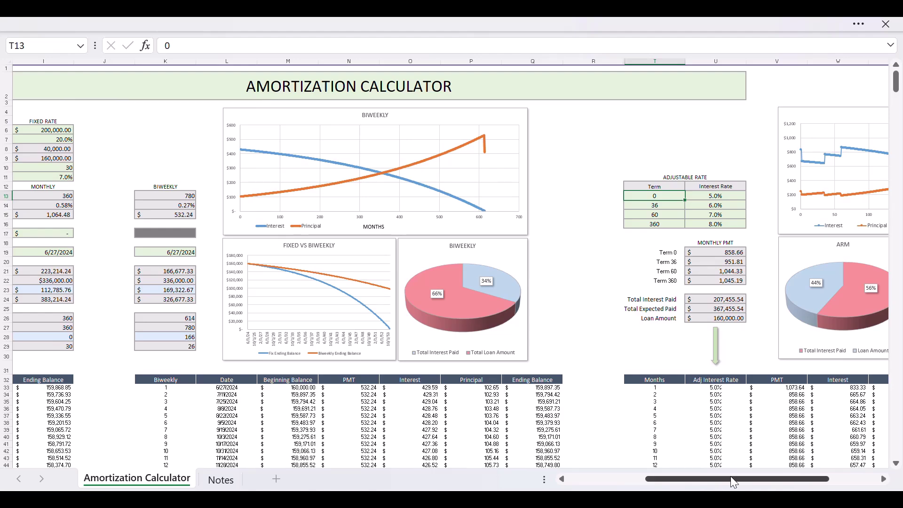
drag(734, 480, 782, 480)
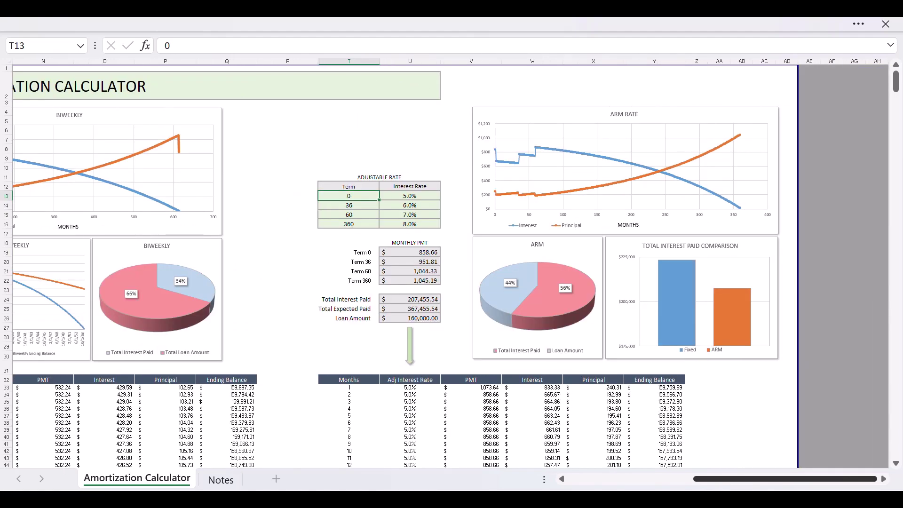
scroll(547, 444, left, 10)
scroll(547, 444, left, 5)
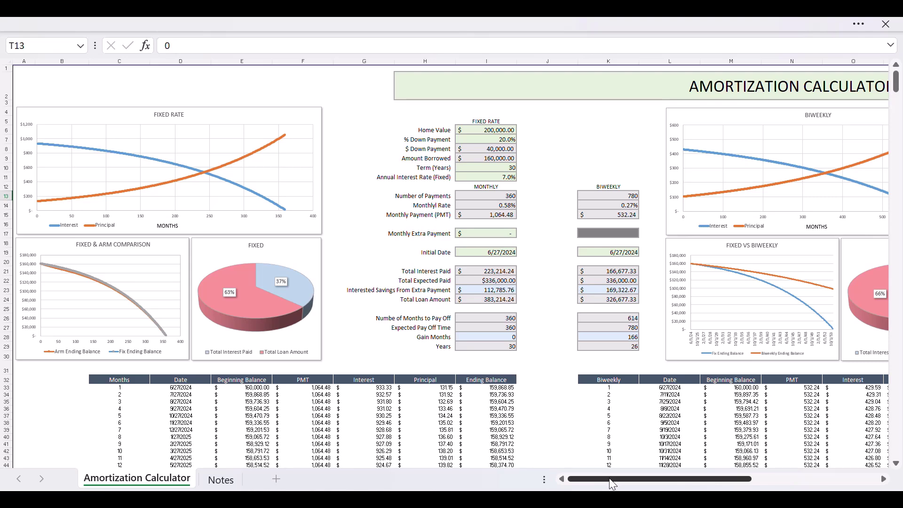
mouse_move(609, 479)
mouse_down()
mouse_move(755, 484)
mouse_move(680, 484)
mouse_up()
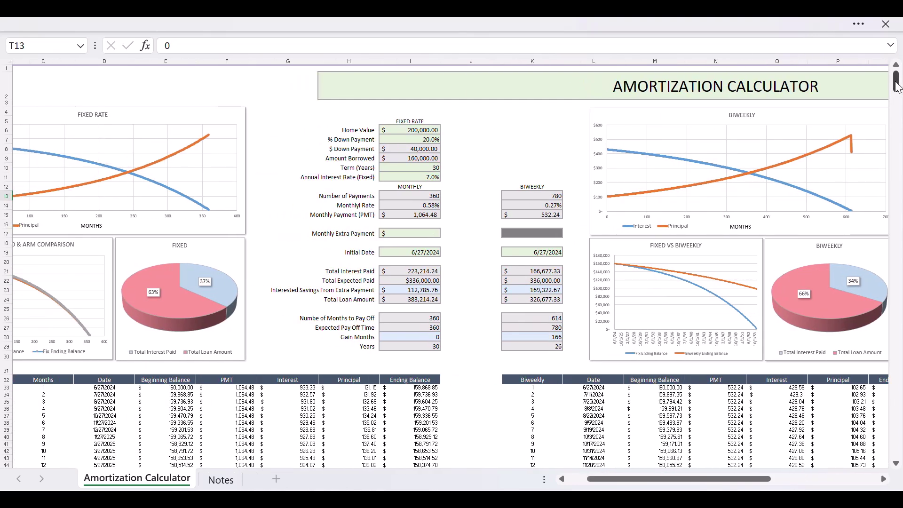
drag(729, 480, 710, 480)
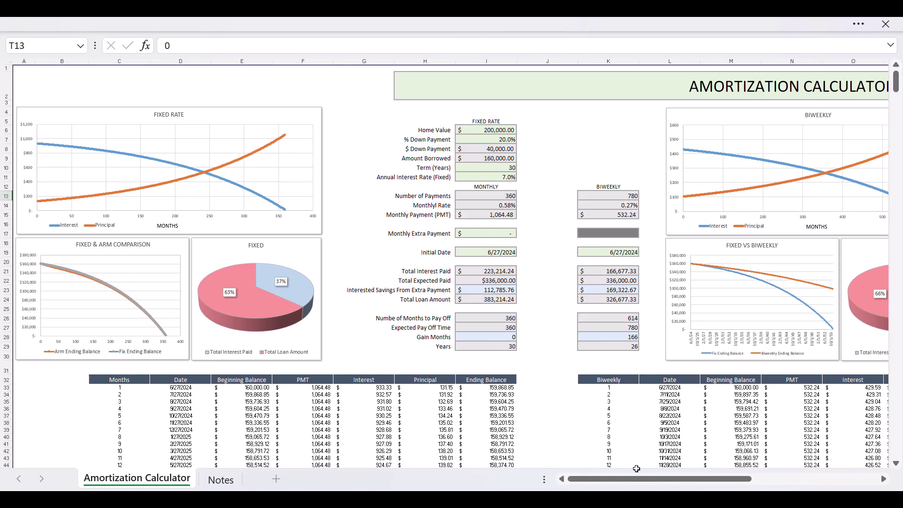
mouse_move(641, 479)
mouse_down()
mouse_move(767, 479)
mouse_move(641, 479)
mouse_up()
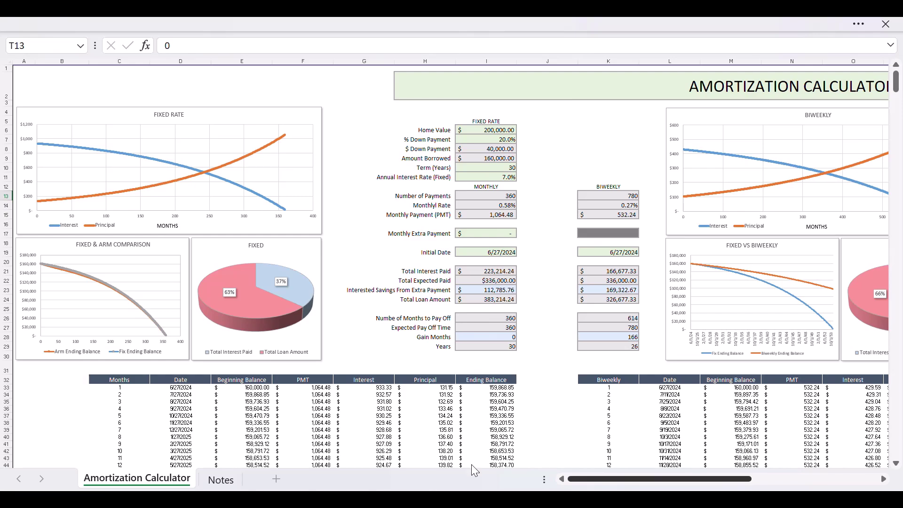
mouse_move(660, 479)
mouse_down()
mouse_move(786, 479)
mouse_move(660, 479)
mouse_up()
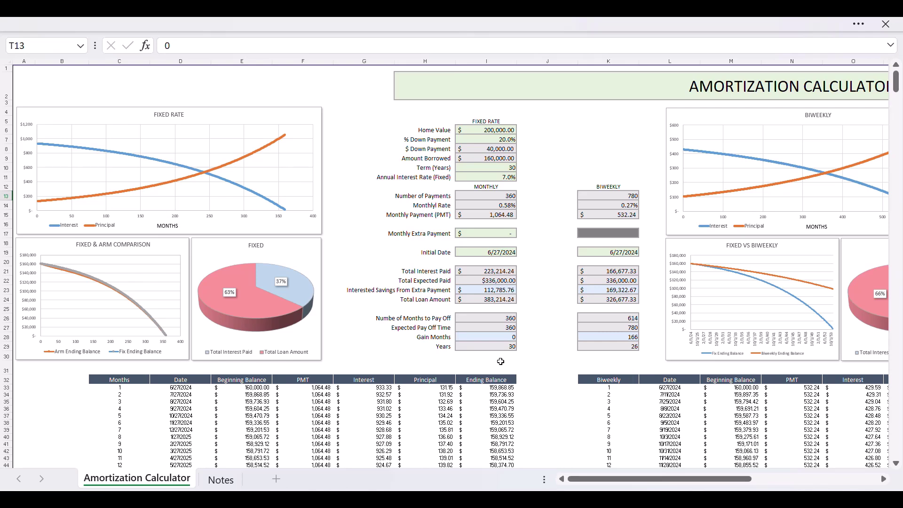
Step: Return to the fixed-rate inputs and inspect the interest savings and Gain Months formulas
click(359, 123)
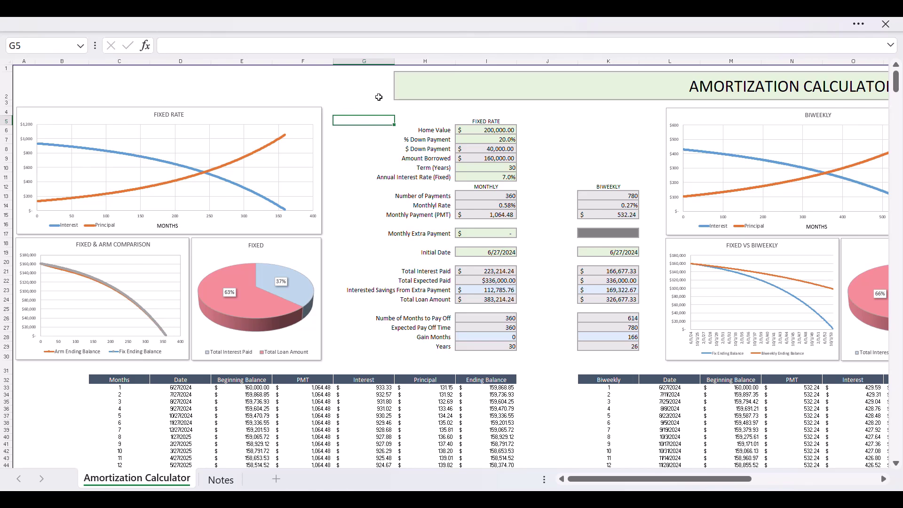
click(351, 112)
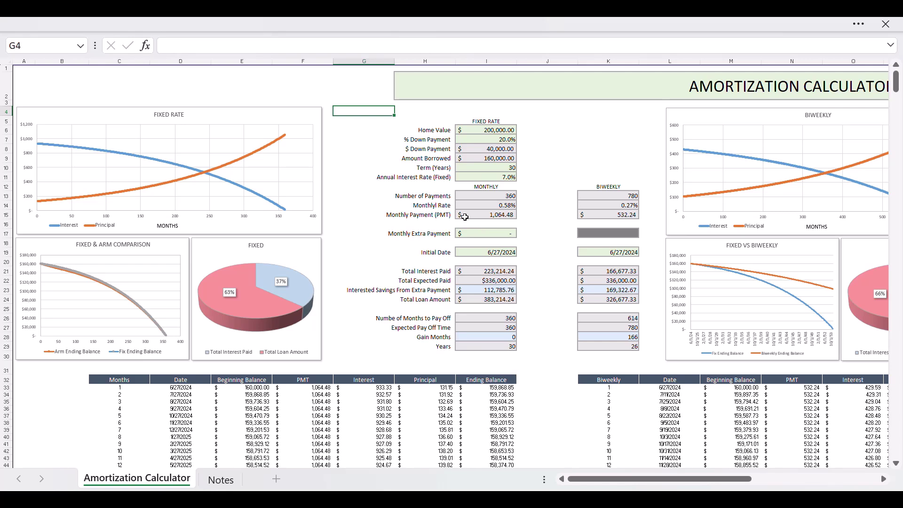
click(495, 293)
click(489, 338)
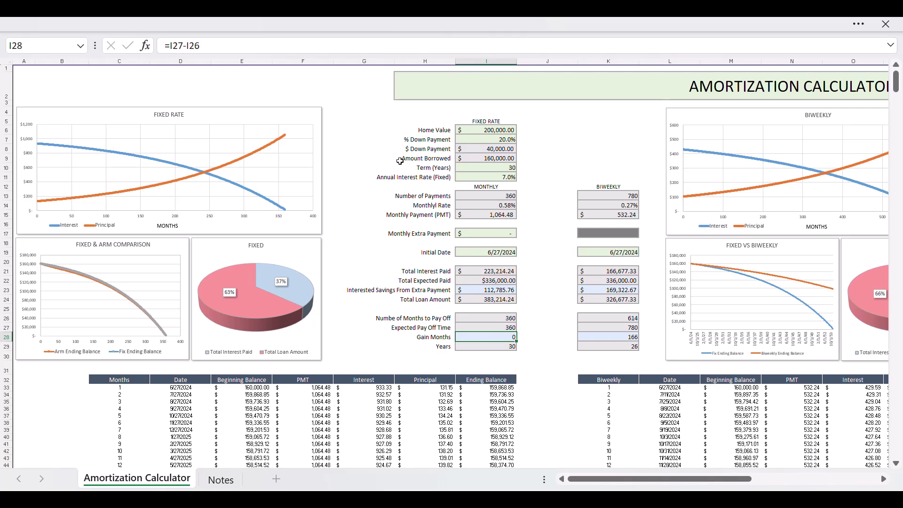
click(370, 123)
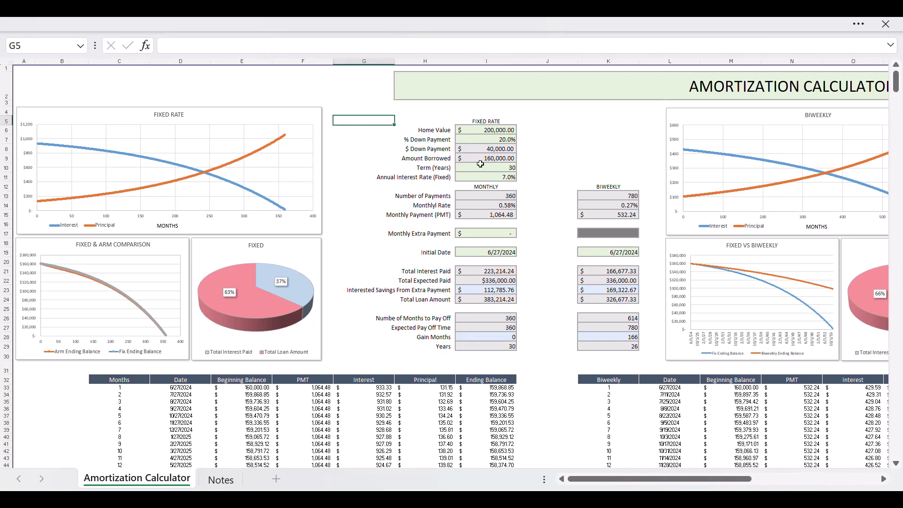
Step: Enter a home value of 500,000, then replace it with $1,000,000
click(480, 132)
text(500)
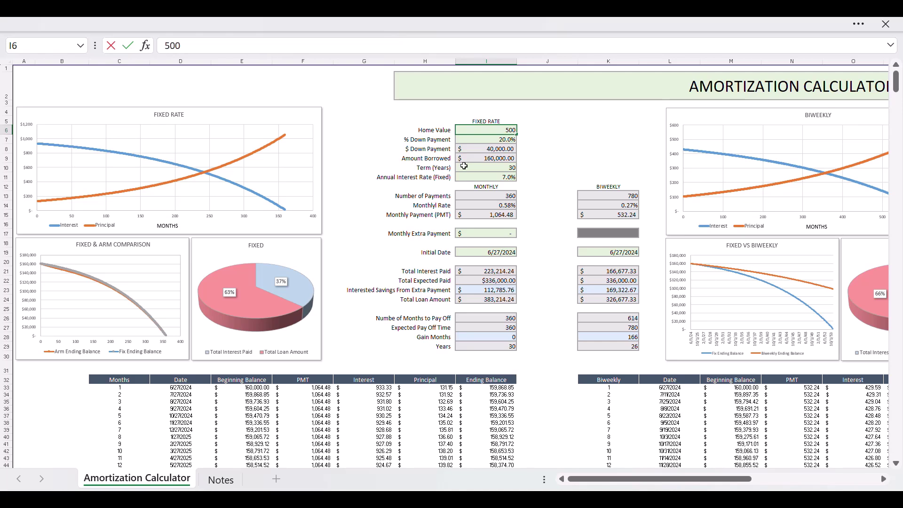
text(,000)
key(ctrl+Return)
key(Down)
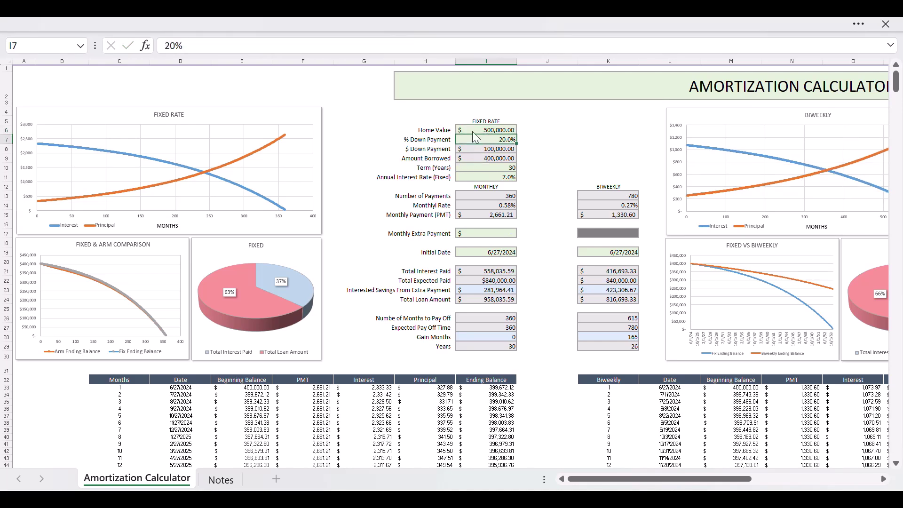
click(476, 131)
text(1,0)
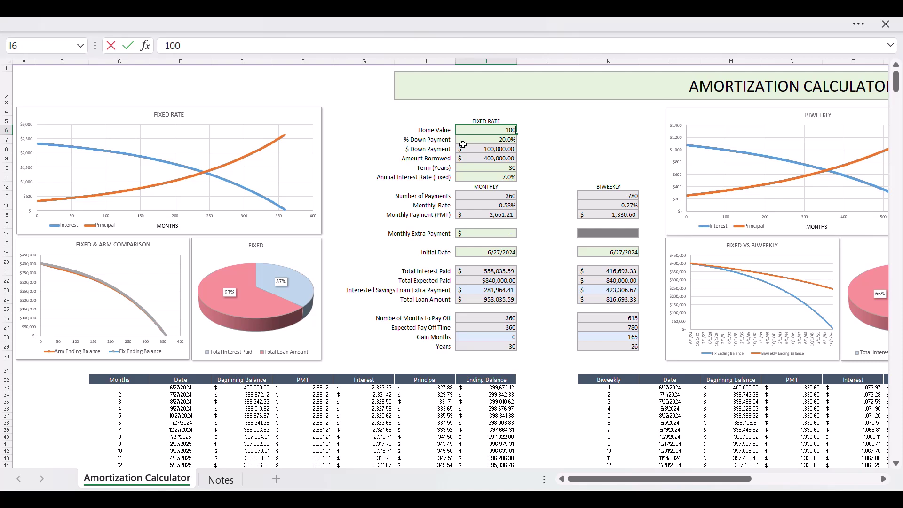
text(00,)
text(0000)
key(Return)
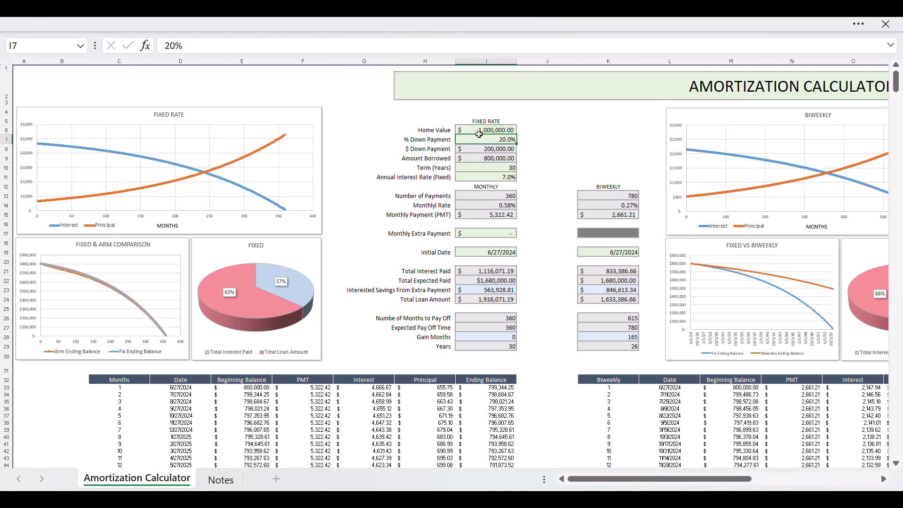
Step: Change the annual fixed interest rate to 6.75%
click(479, 133)
click(478, 141)
click(475, 170)
click(476, 180)
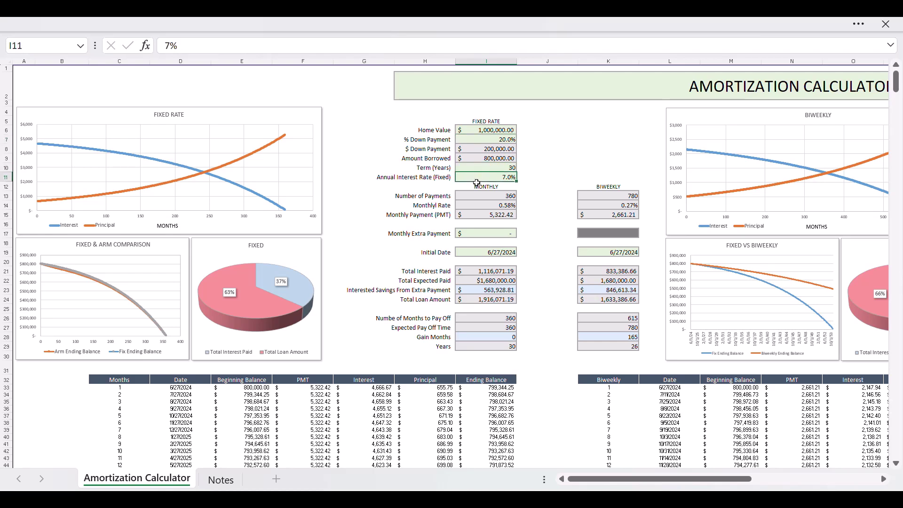
double_click(478, 180)
text(.)
text(75)
key(Return)
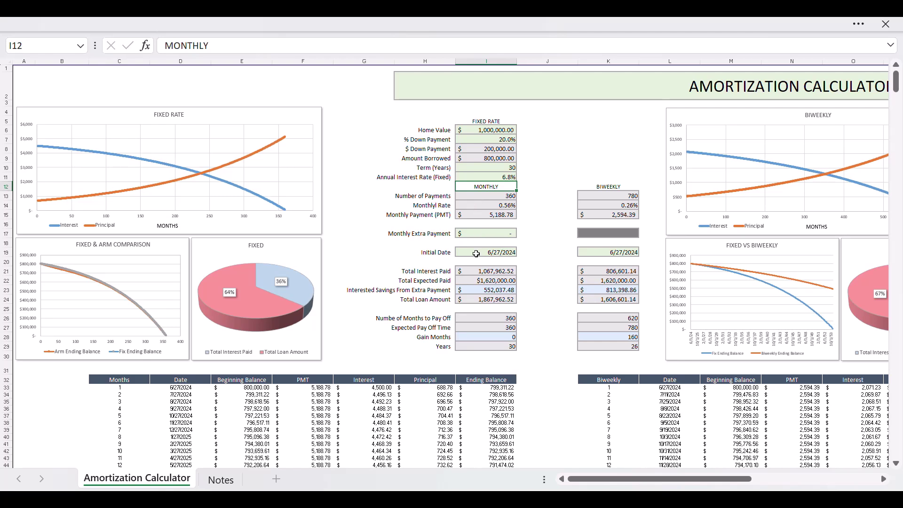
click(473, 235)
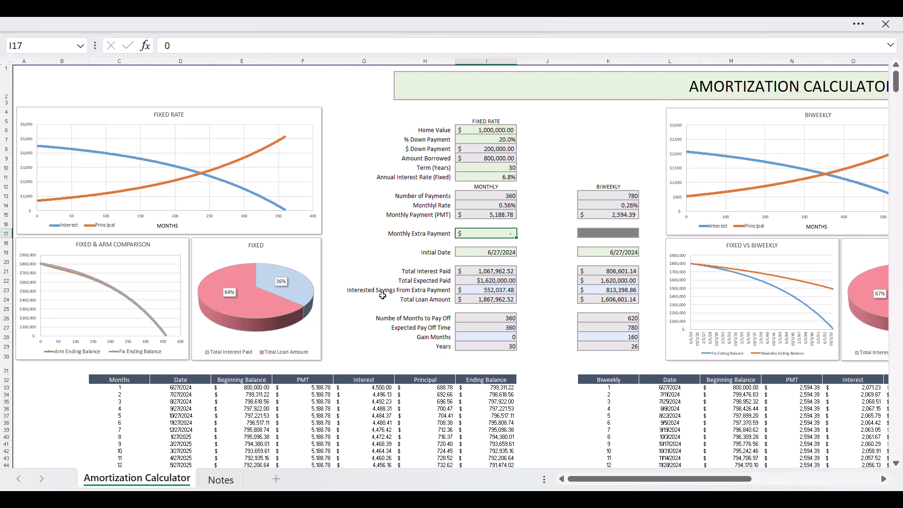
click(492, 337)
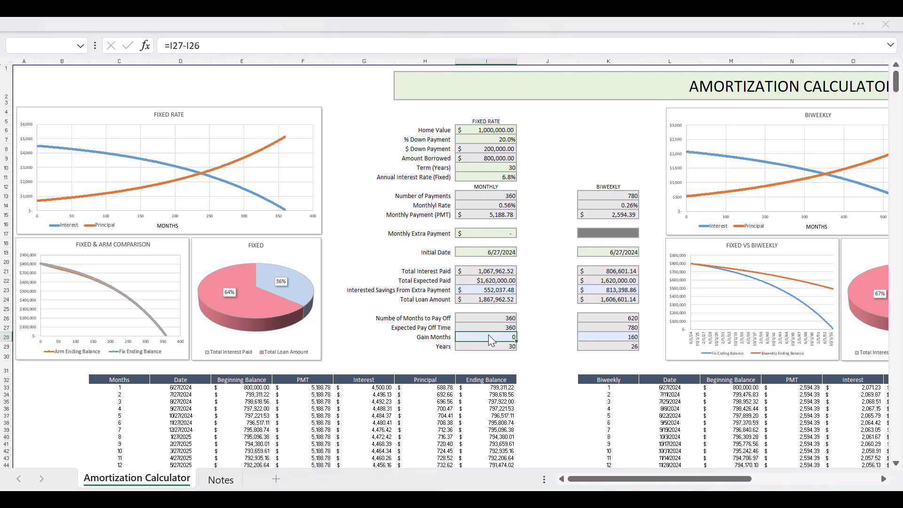
key(ctrl+bracketleft)
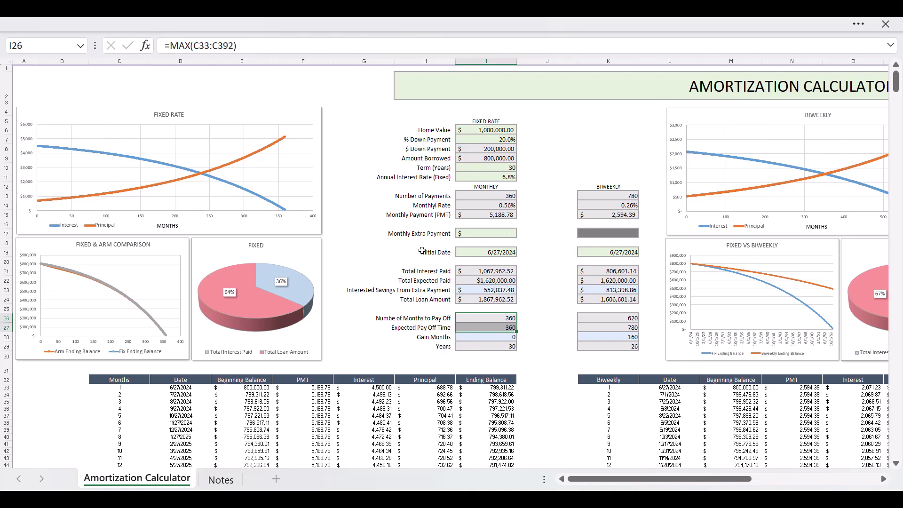
click(471, 236)
key(BackSpace)
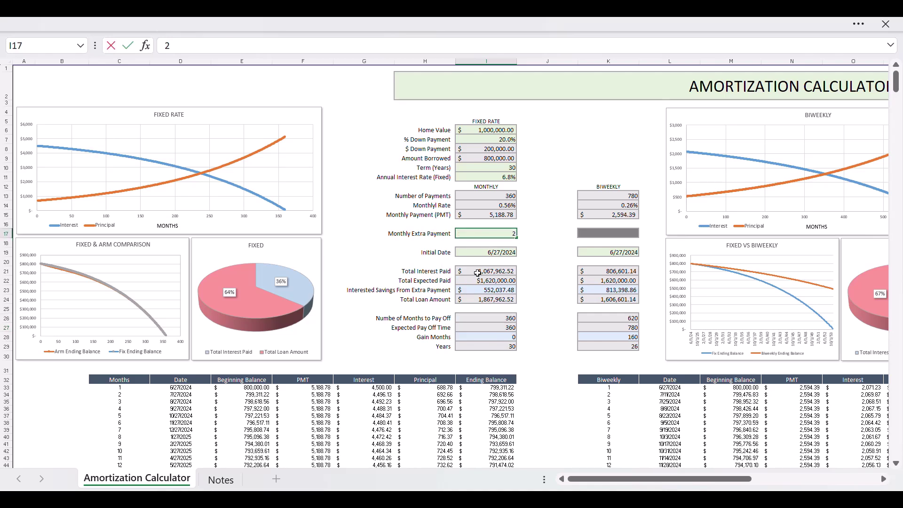
text(00)
key(Return)
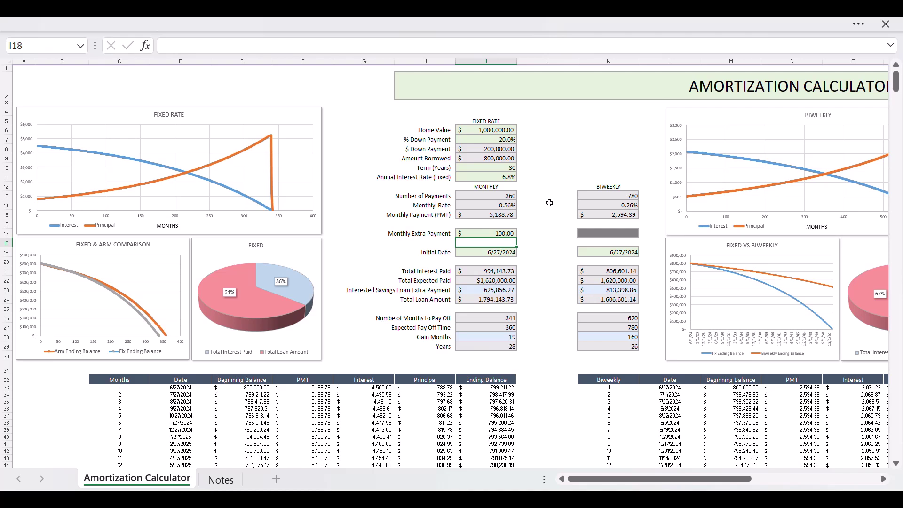
click(558, 189)
click(643, 169)
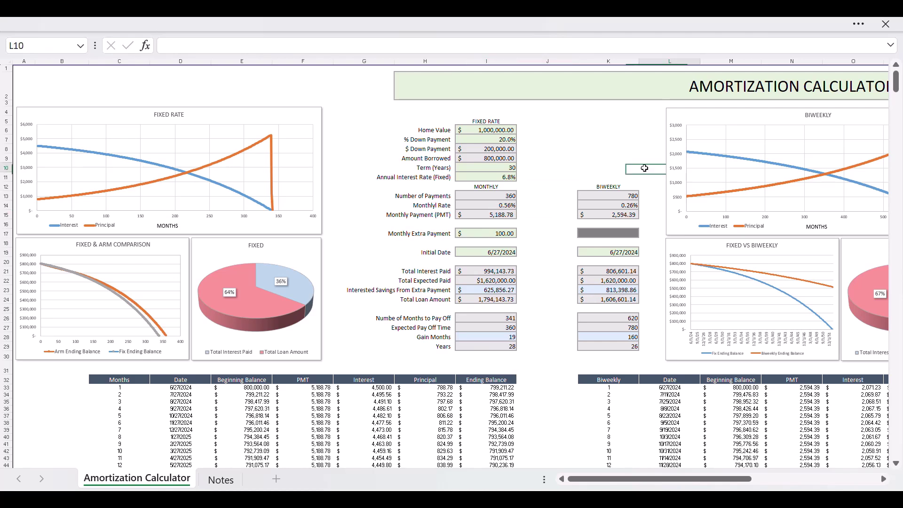
click(499, 234)
text(0)
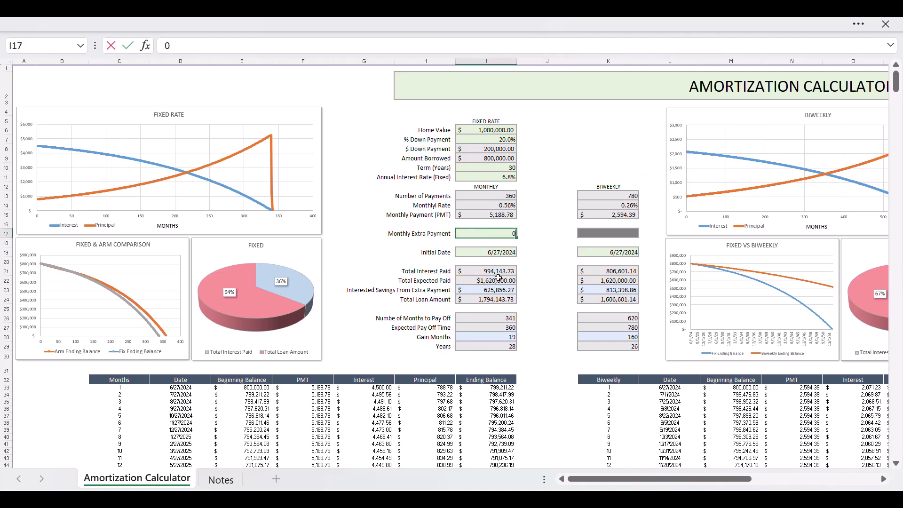
key(Return)
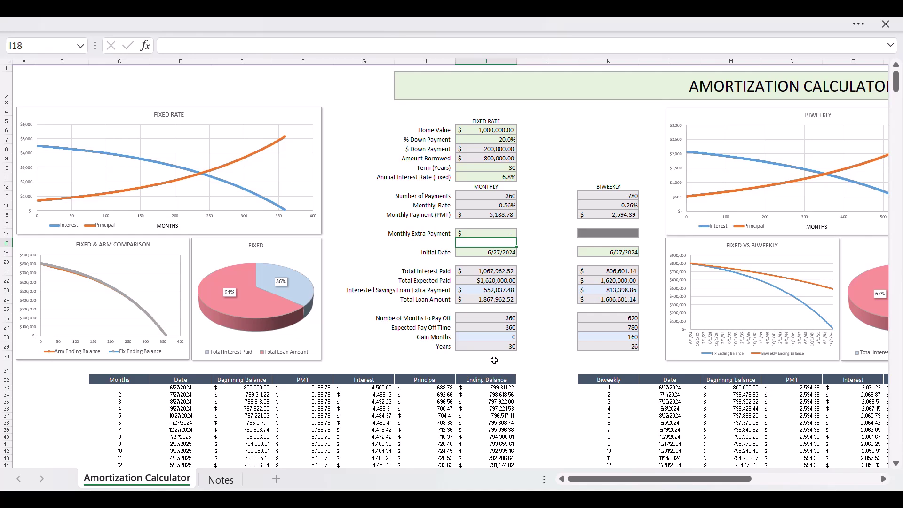
Step: Scroll the sheet right past the fixed-rate schedule to show the Biweekly and ARM Rate sections
click(486, 347)
click(607, 347)
click(338, 107)
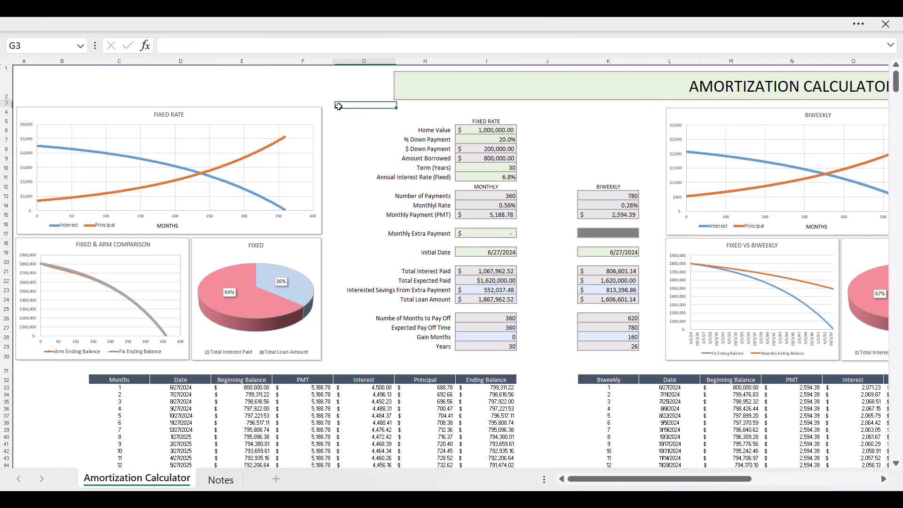
drag(659, 479, 700, 479)
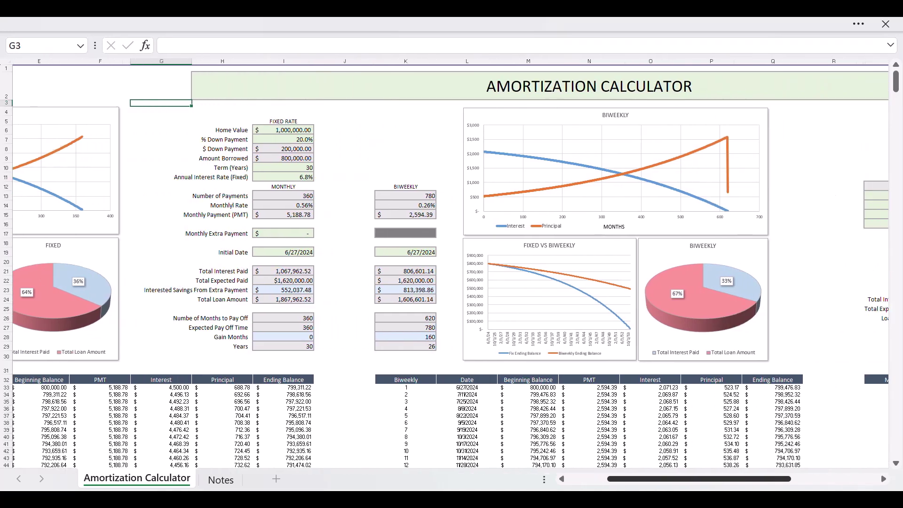
scroll(451, 263, right, 3)
scroll(451, 264, right, 3)
scroll(451, 264, right, 3)
scroll(451, 263, right, 3)
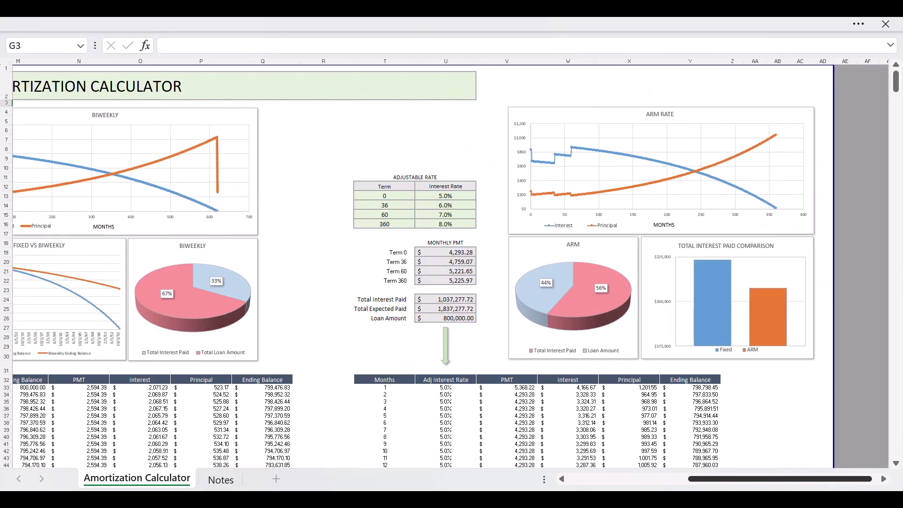
scroll(625, 464, left, 10)
scroll(608, 463, left, 2)
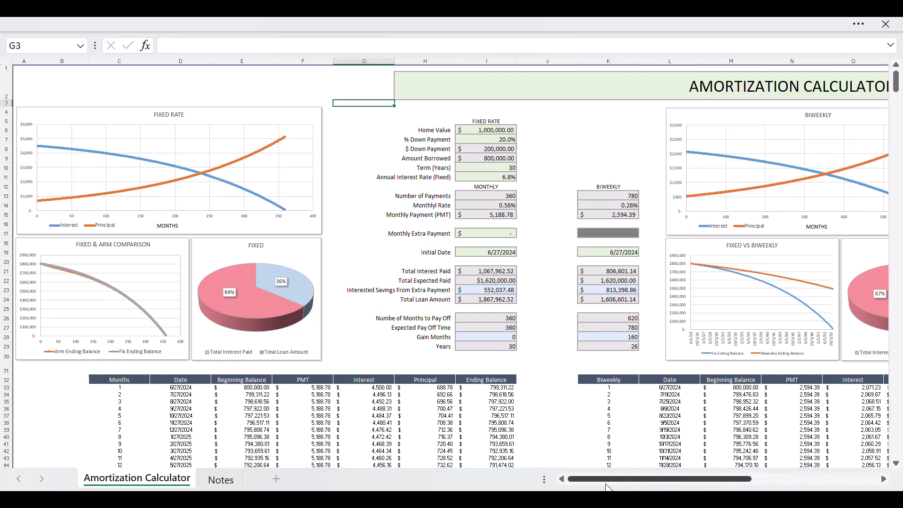
drag(606, 485, 713, 485)
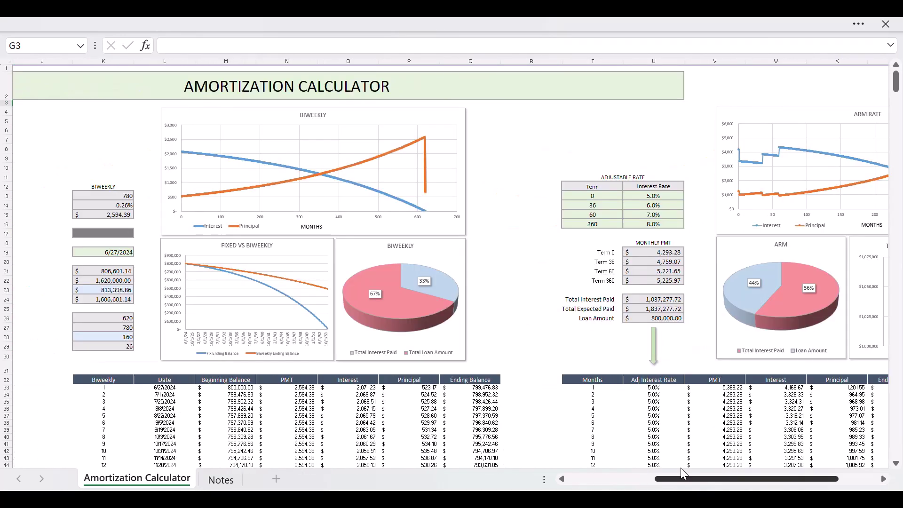
drag(713, 485, 609, 485)
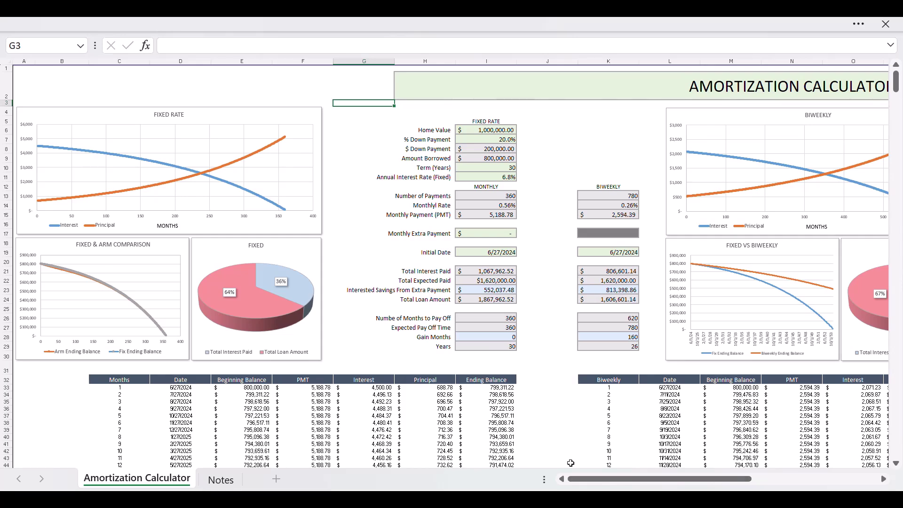
mouse_move(621, 480)
mouse_down()
mouse_move(709, 480)
mouse_move(621, 480)
mouse_up()
Step: Advance the Gantt calendar's MONTH spinner two steps to March
click(362, 94)
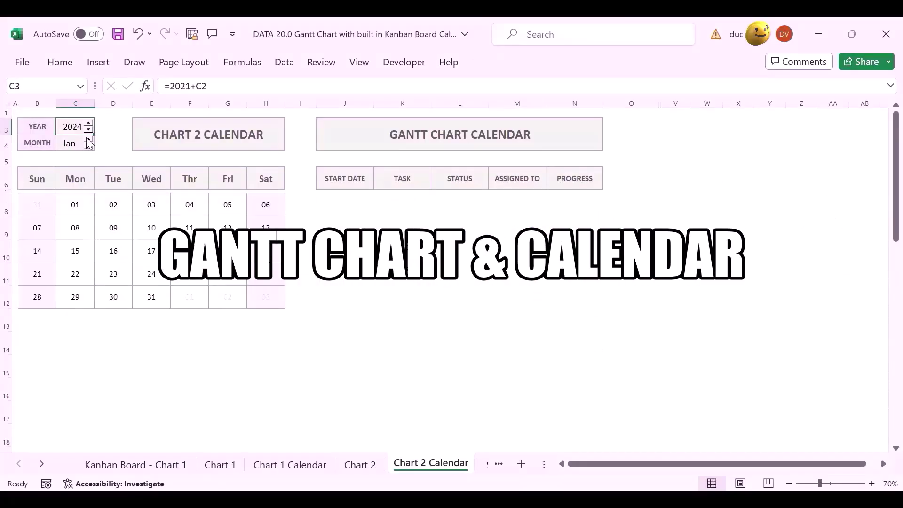
click(89, 146)
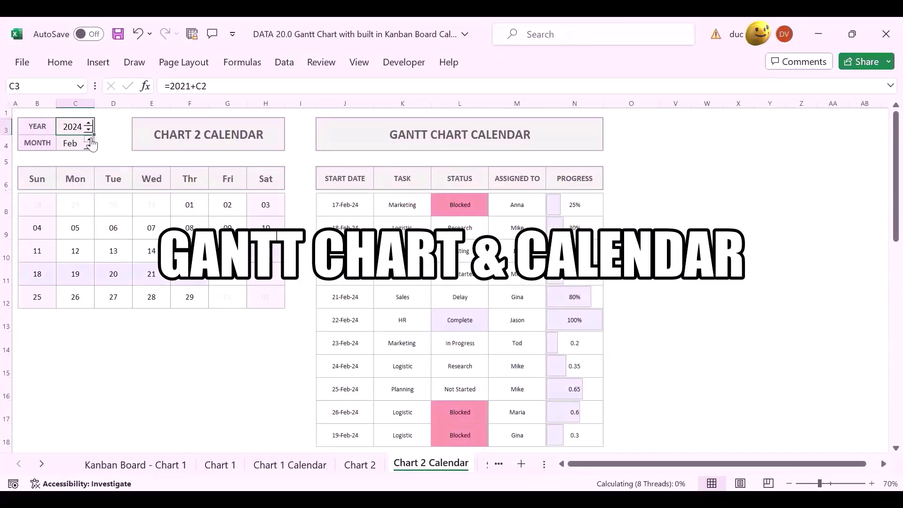
click(88, 145)
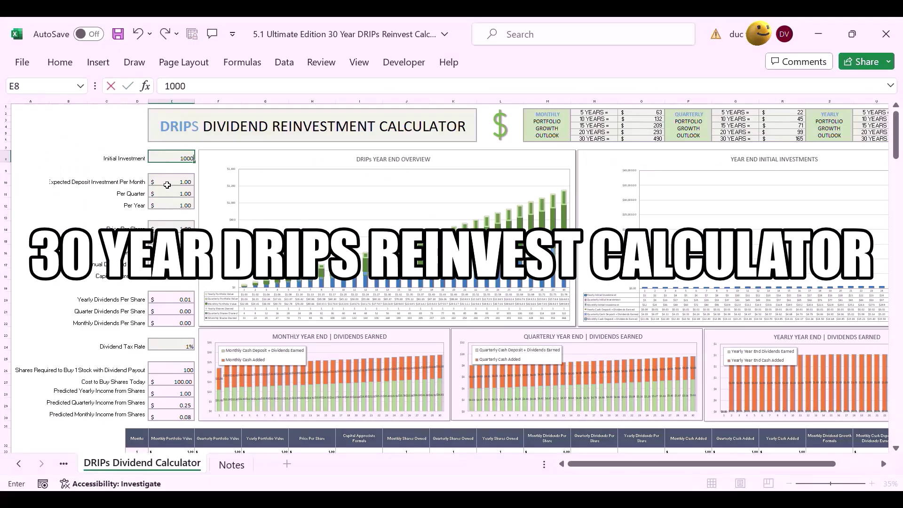
Step: Enter 75 in the next deposit input further down
key(Return)
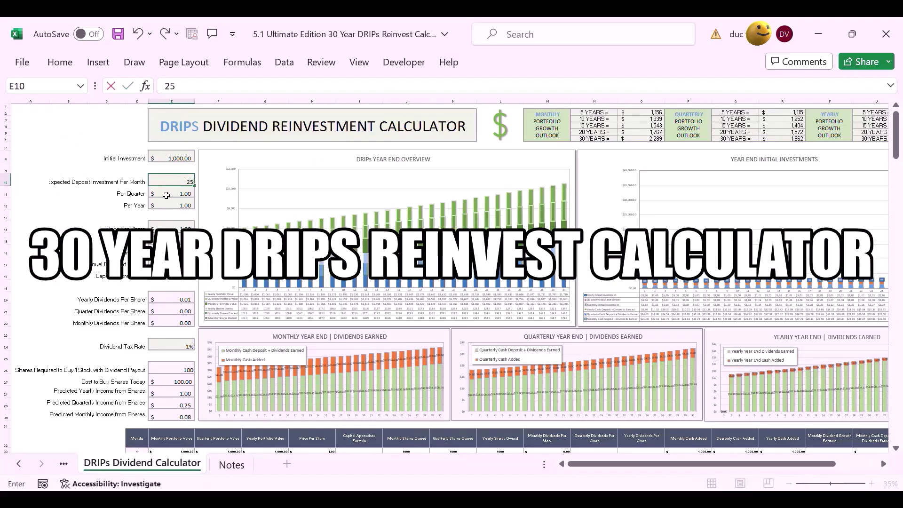
key(Return)
key(Return)
text(75)
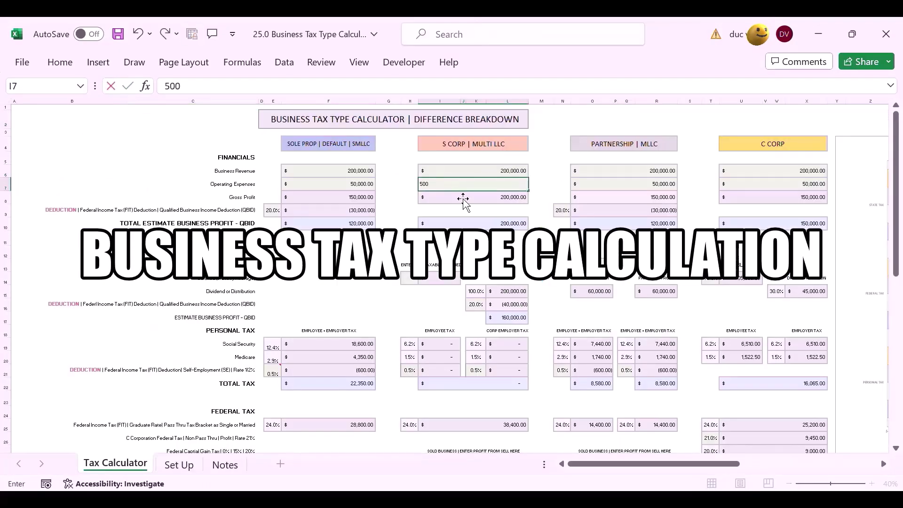